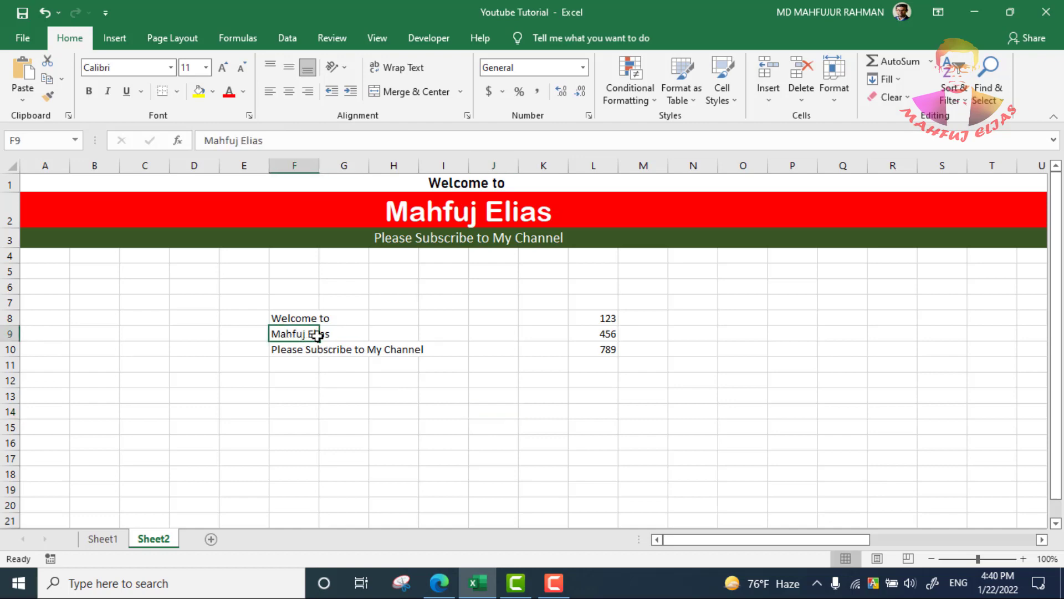
Merge and center cells F9:G9, then left-align the text in the merged cell.
left_click_drag(317, 335, 325, 336)
left_click(363, 398)
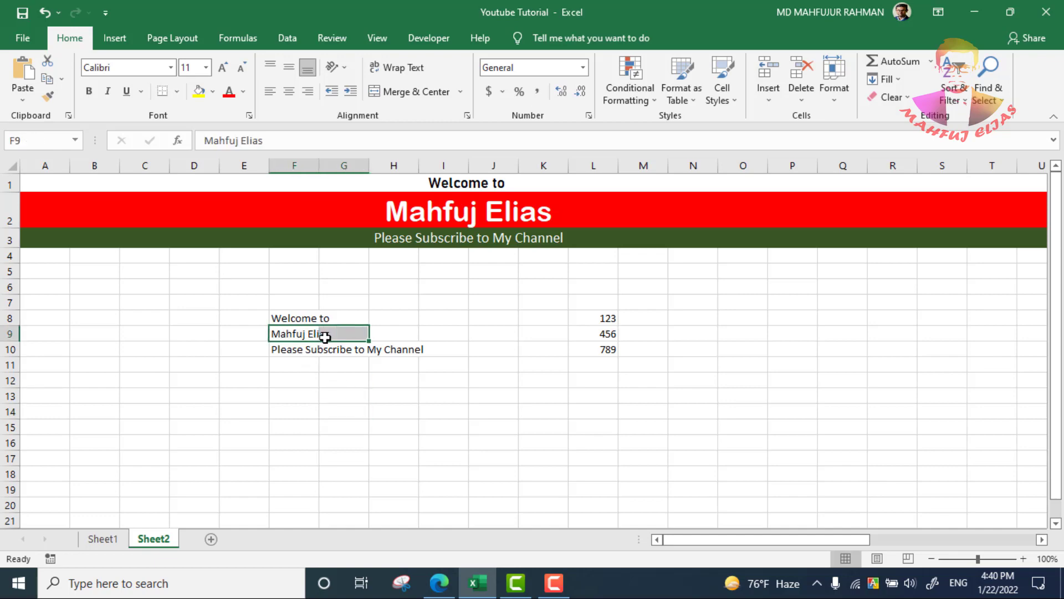
left_click(395, 101)
left_click(433, 397)
left_click(321, 333)
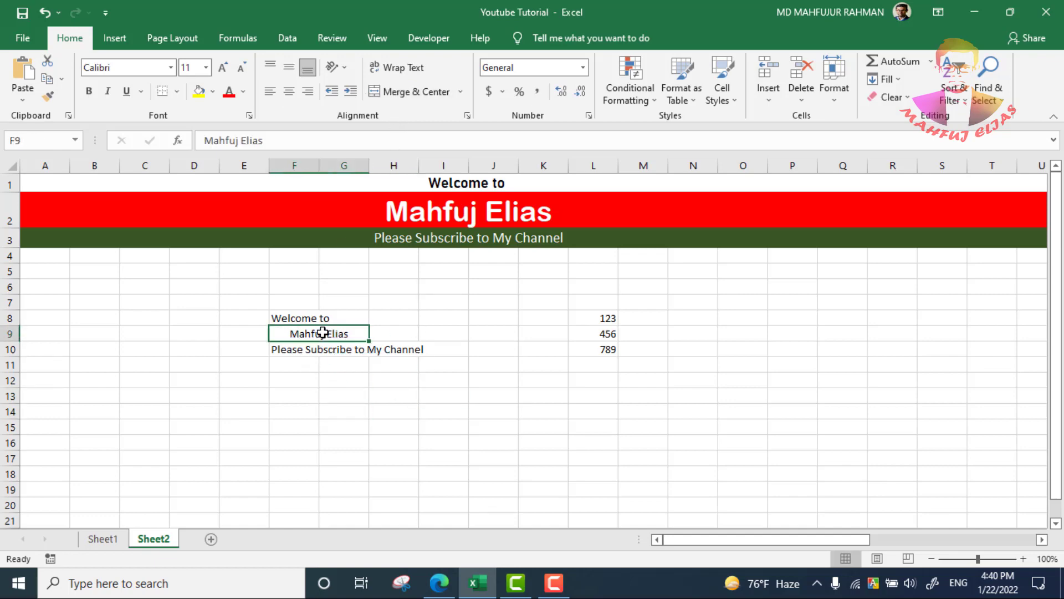
left_click(272, 90)
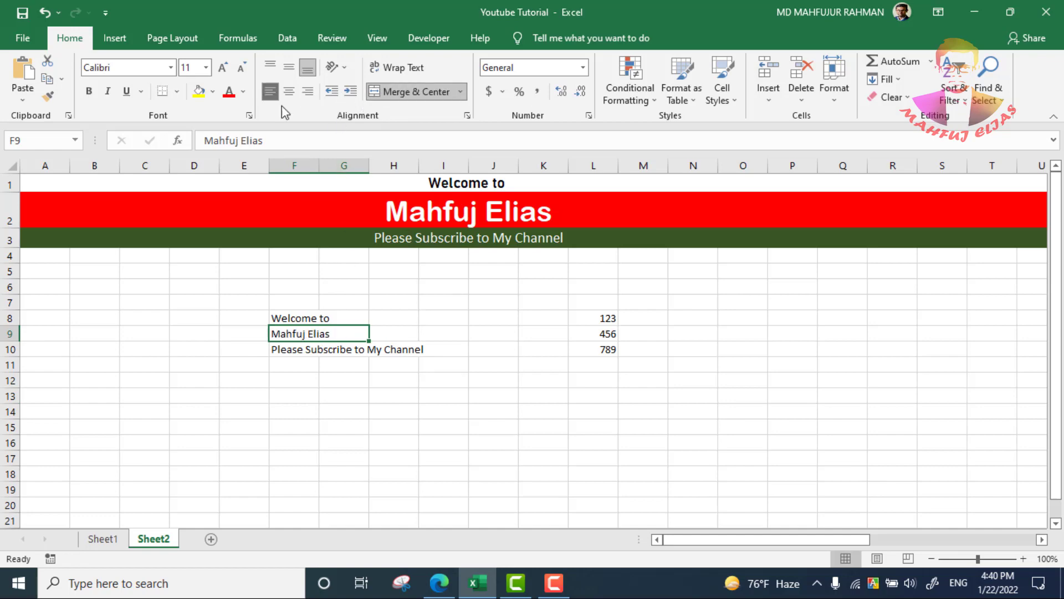
left_click(340, 404)
Wrap the text "Please Subscribe to My Channel" within cell F10.
left_click_drag(288, 348, 421, 353)
left_click(295, 348)
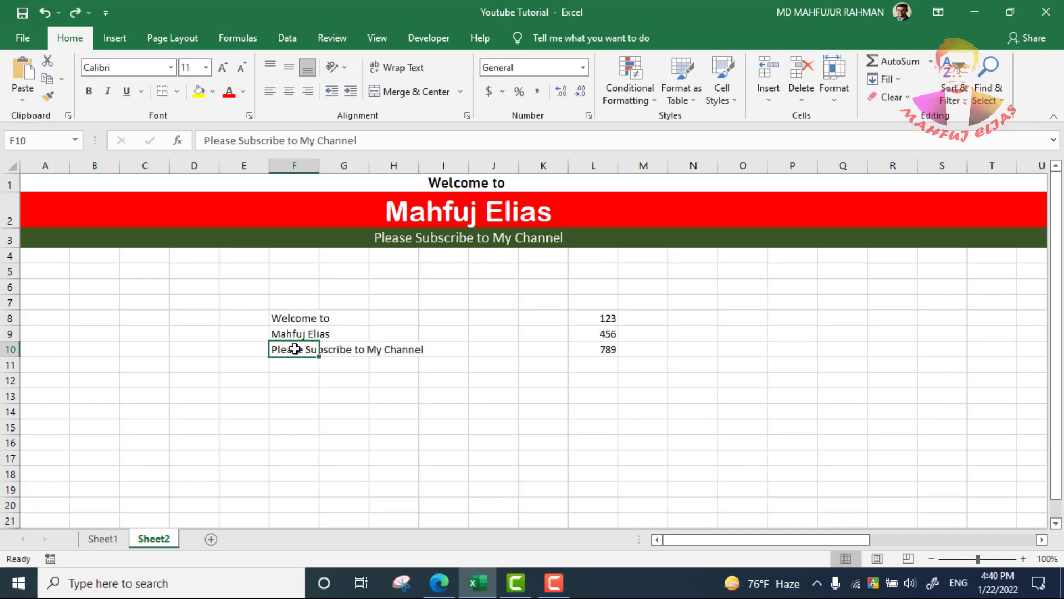
left_click(405, 68)
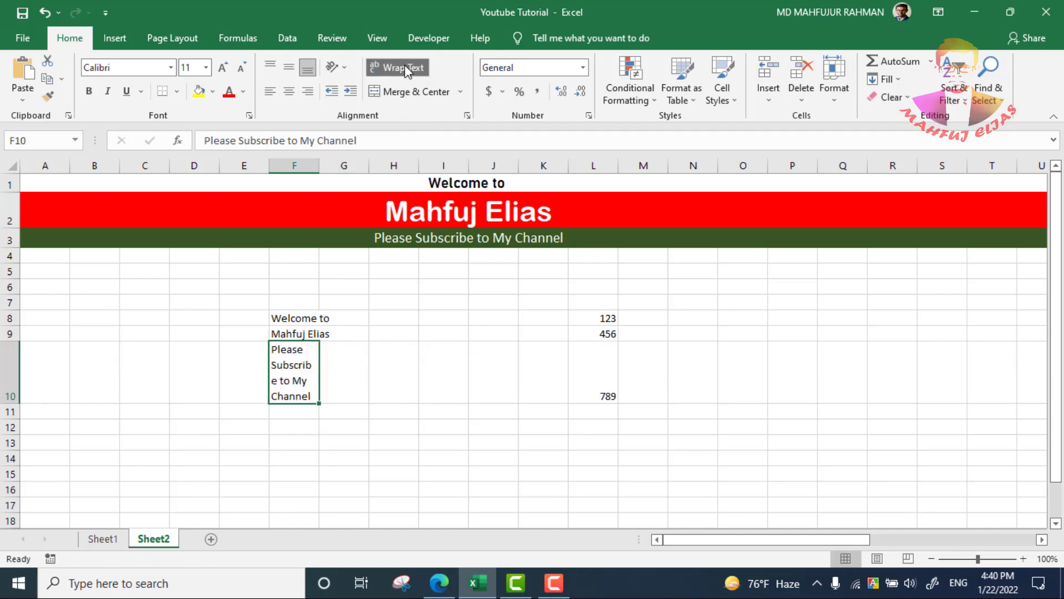
left_click(375, 376)
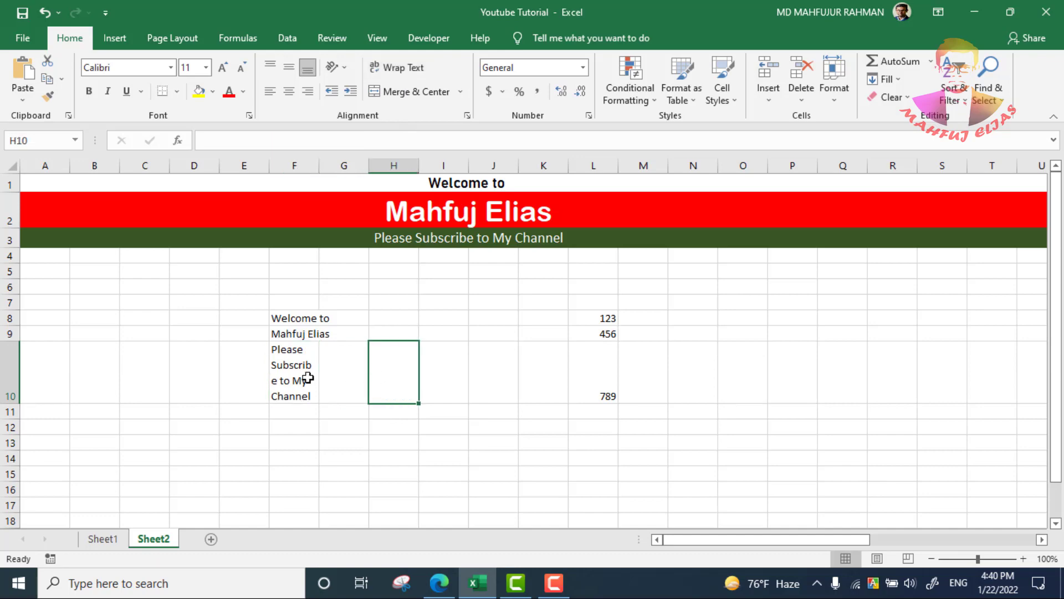
left_click(313, 378)
left_click(396, 377)
left_click(464, 352)
left_click(286, 356)
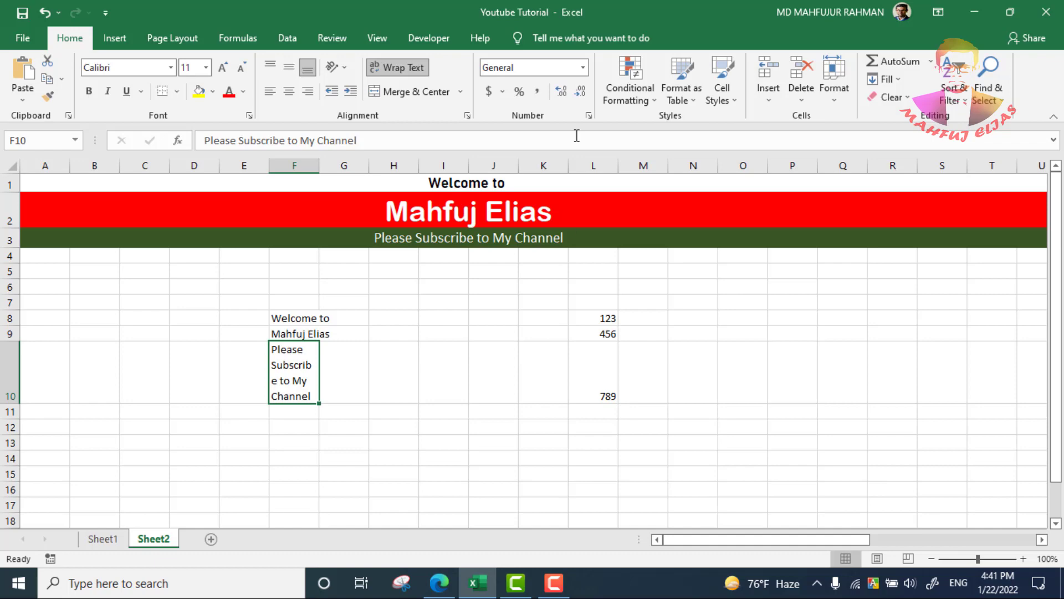
Examine the numbers in L8:L10 and the list of number formats available for cell L8.
left_click_drag(593, 317, 593, 396)
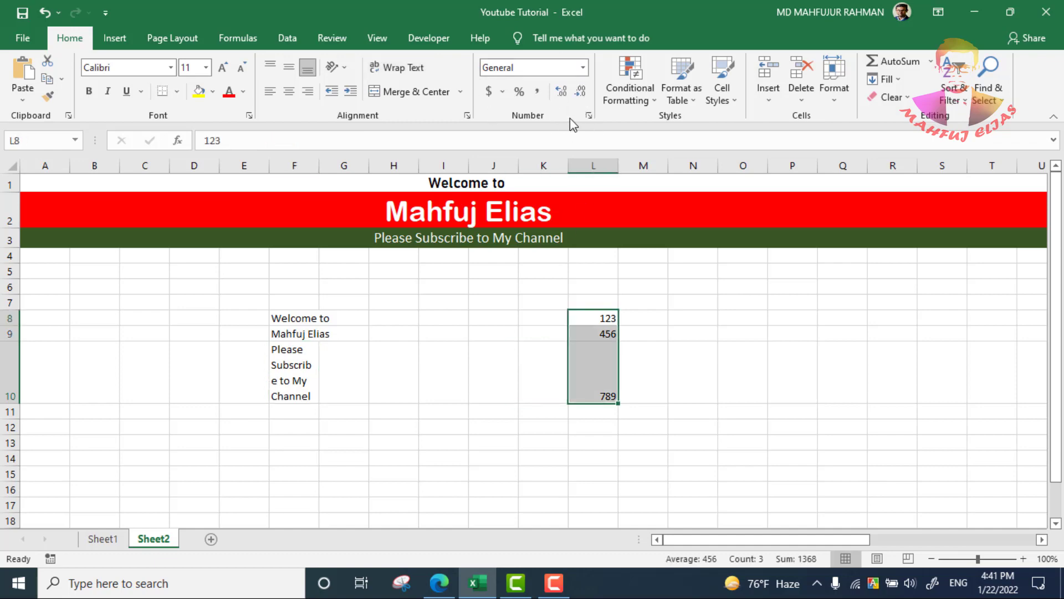
left_click(572, 317)
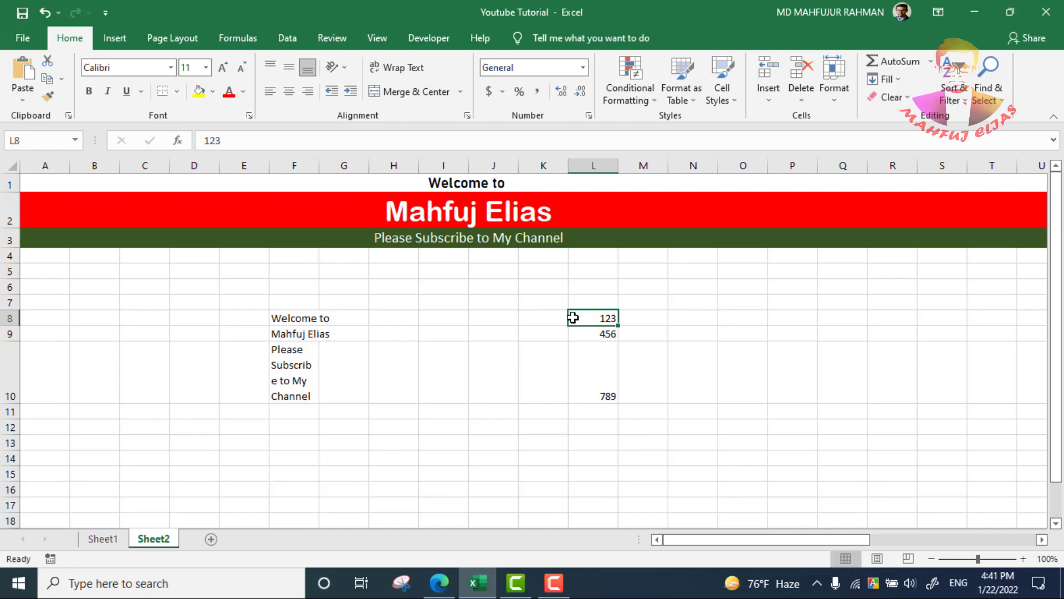
left_click(684, 358)
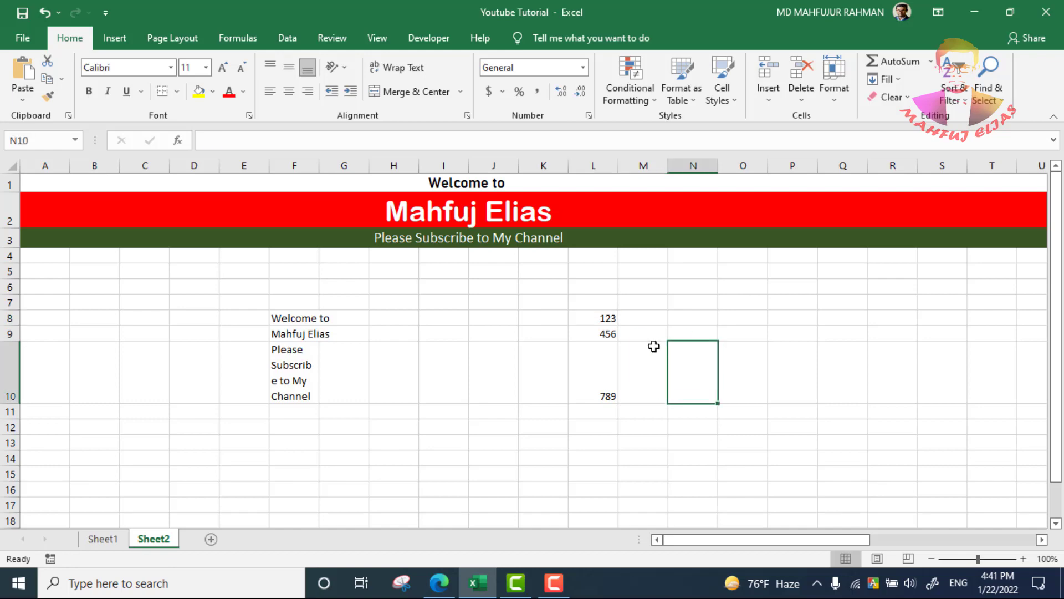
left_click(598, 318)
left_click(582, 67)
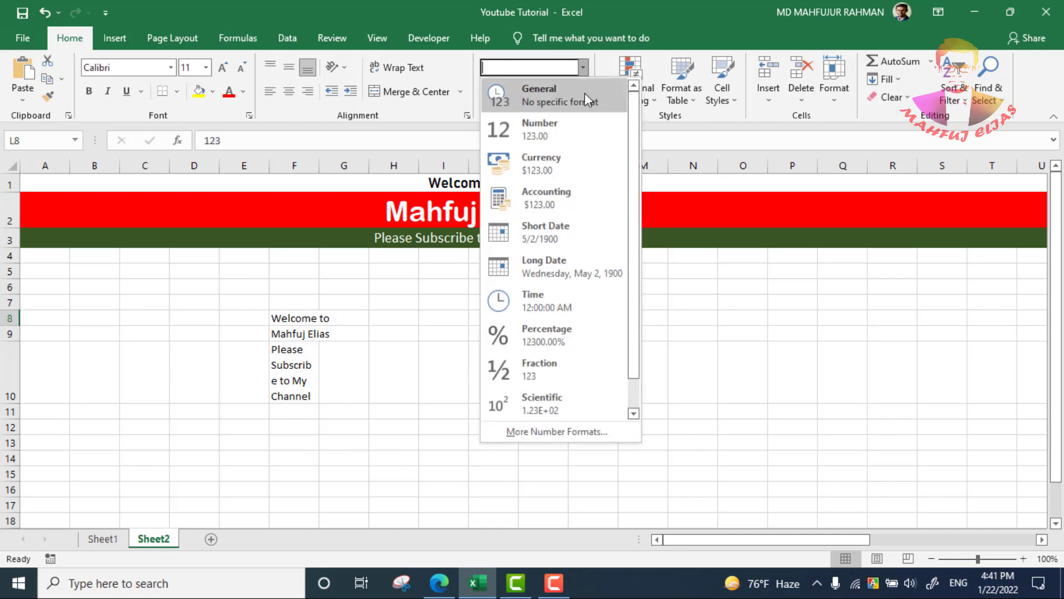
left_click(717, 378)
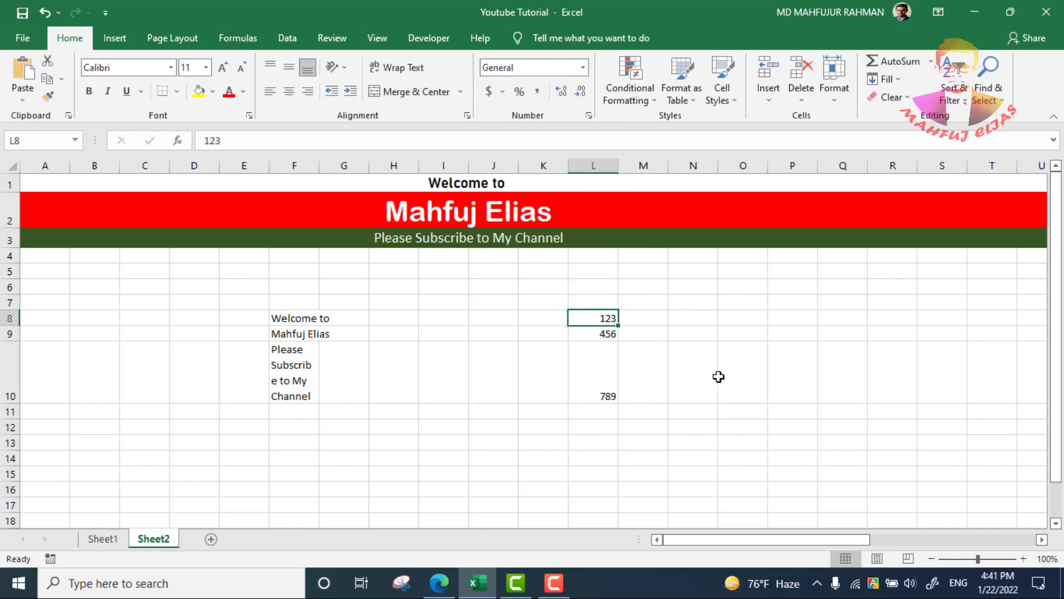
left_click(583, 67)
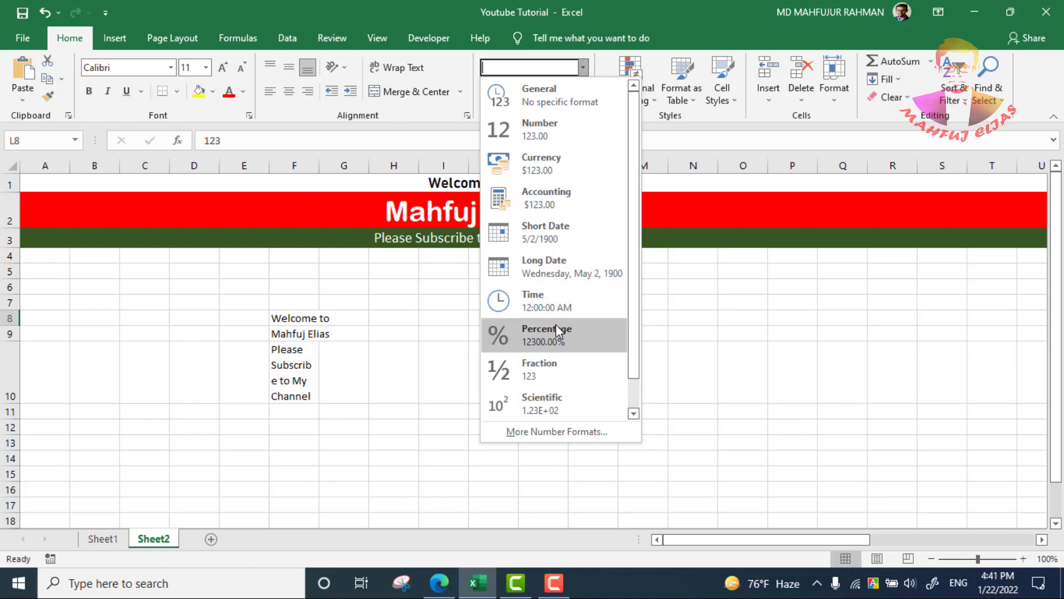
left_click(712, 329)
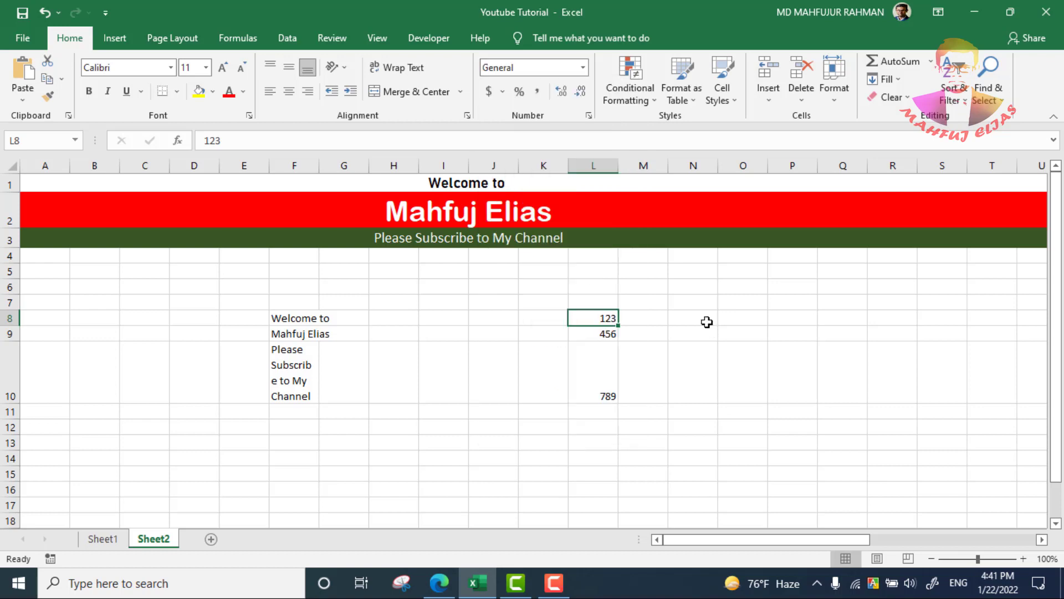
Open the full cell formatting settings for L8 and try the Number category with different numbers of decimal places.
left_click(589, 115)
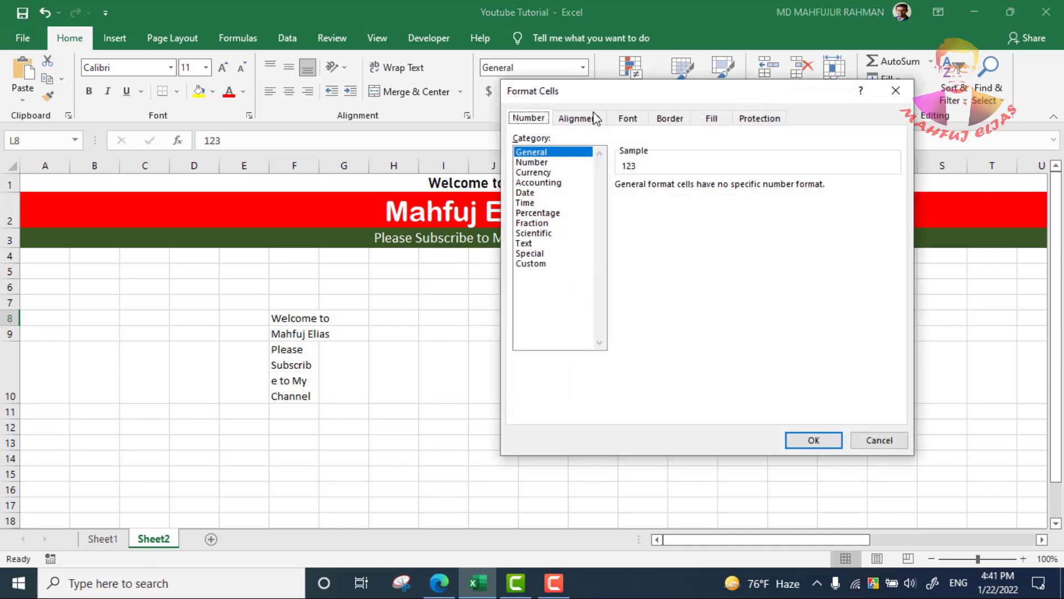
left_click_drag(622, 97, 224, 102)
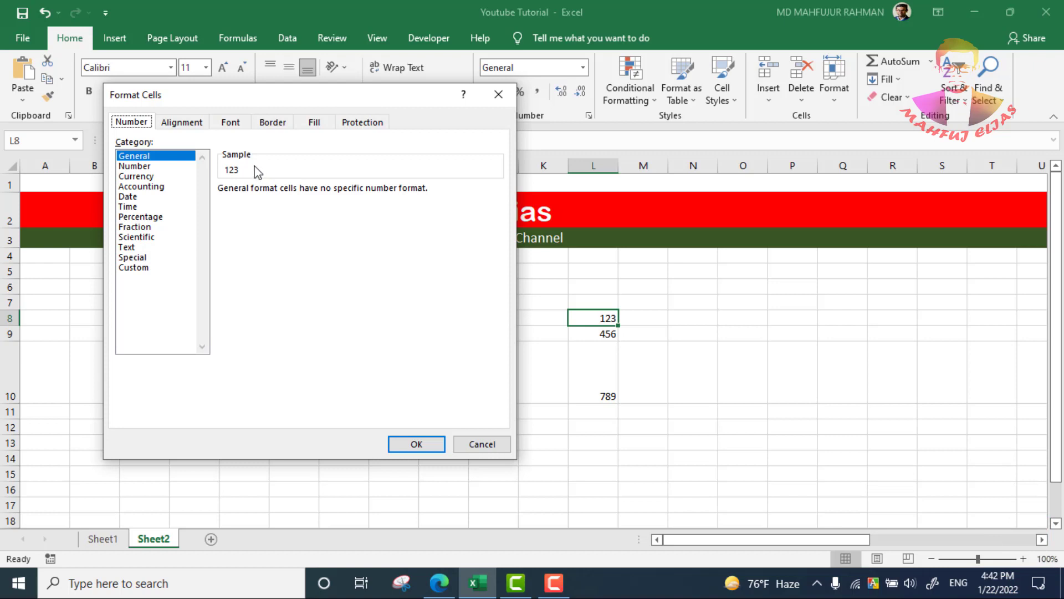
left_click(149, 156)
left_click(142, 168)
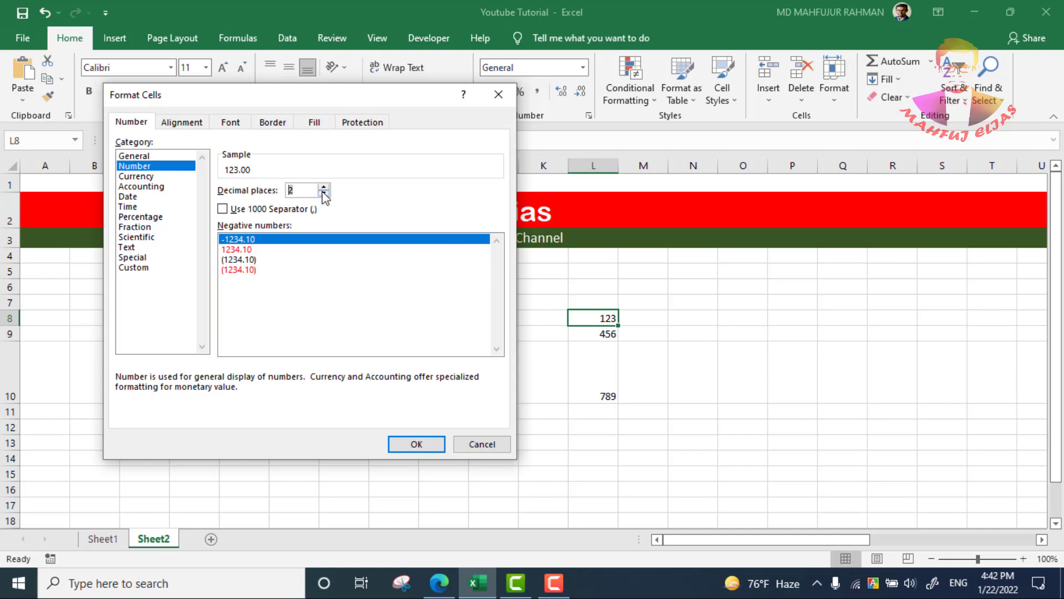
left_click_drag(315, 190, 242, 197)
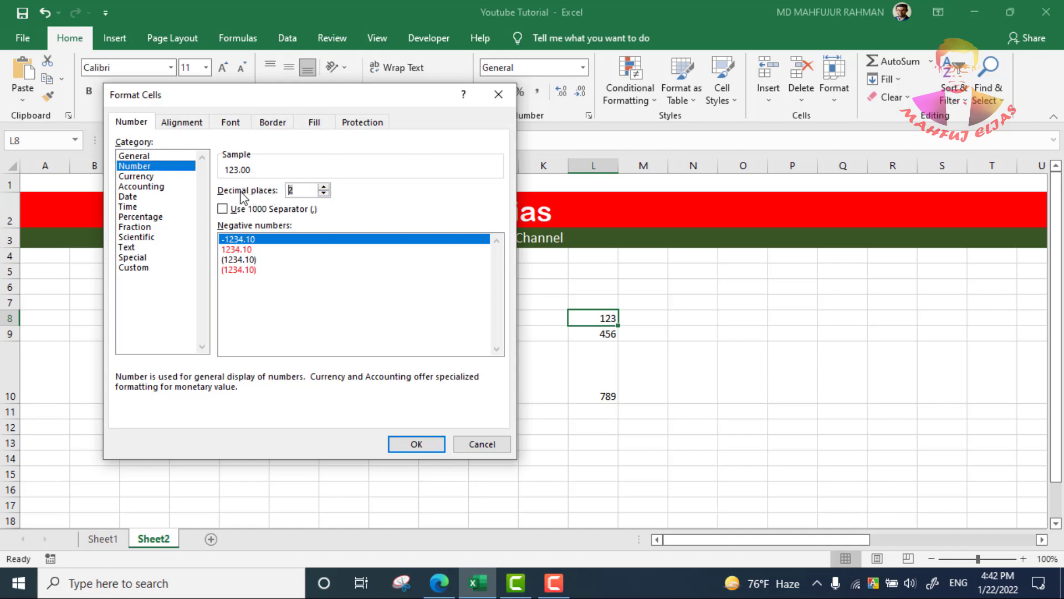
left_click(324, 192)
left_click(324, 193)
left_click(325, 187)
left_click(324, 187)
left_click(324, 188)
left_click(326, 187)
left_click(327, 193)
left_click(327, 193)
left_click(327, 193)
left_click(324, 193)
left_click(324, 187)
left_click(324, 188)
Try the Currency category for L8 with BDT as the currency symbol.
left_click(139, 177)
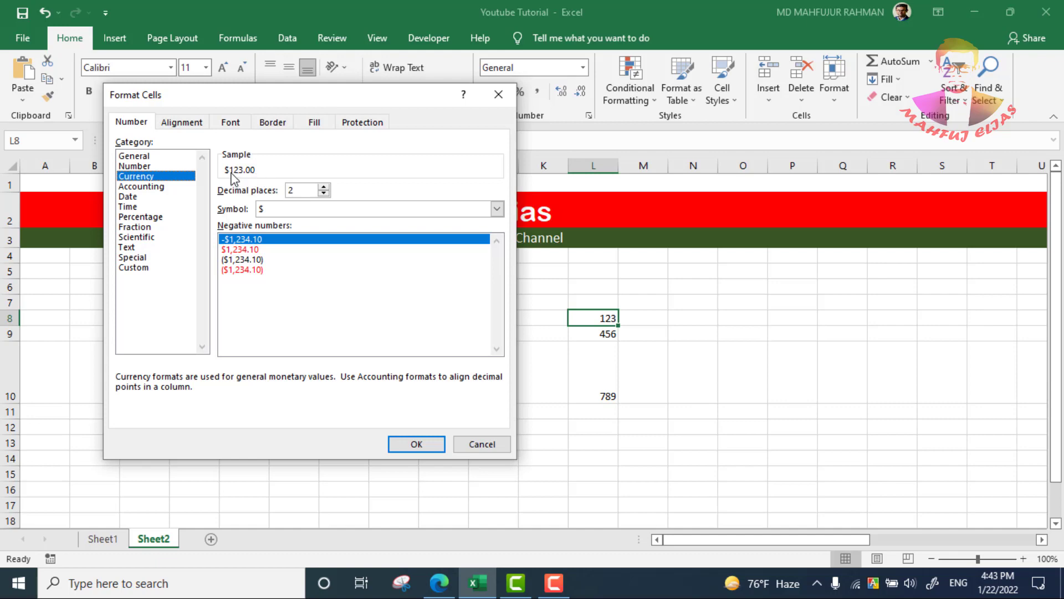
left_click(266, 206)
scroll(326, 308, "down", 3)
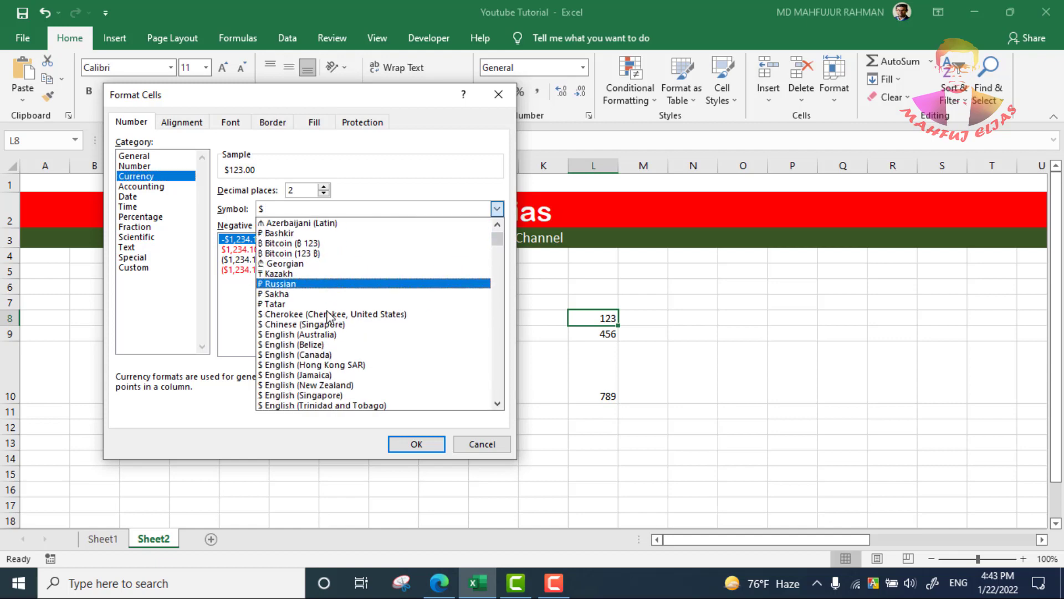
scroll(327, 313, "down", 9)
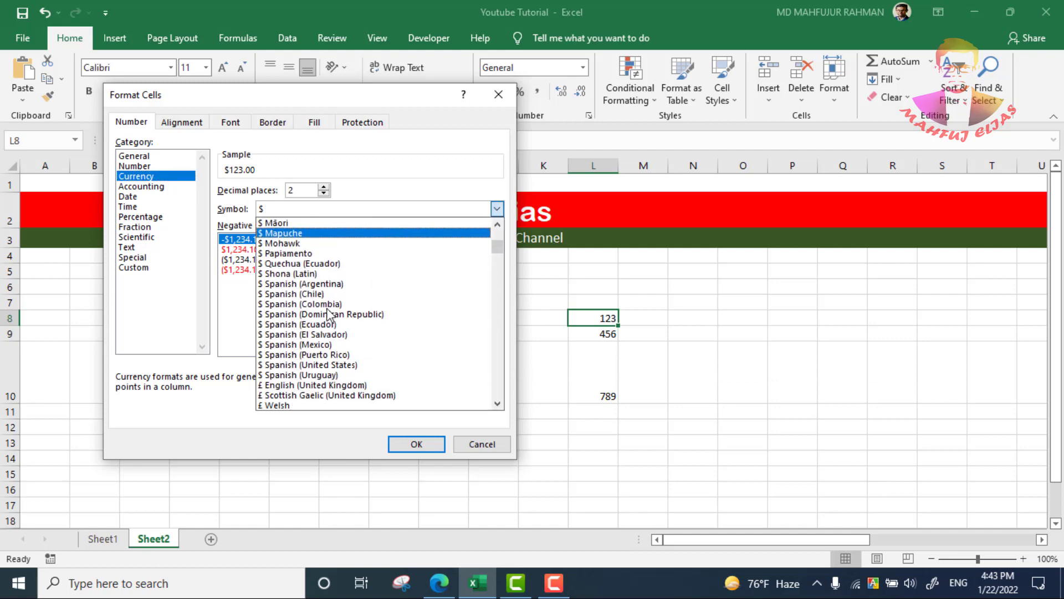
scroll(327, 311, "up", 2)
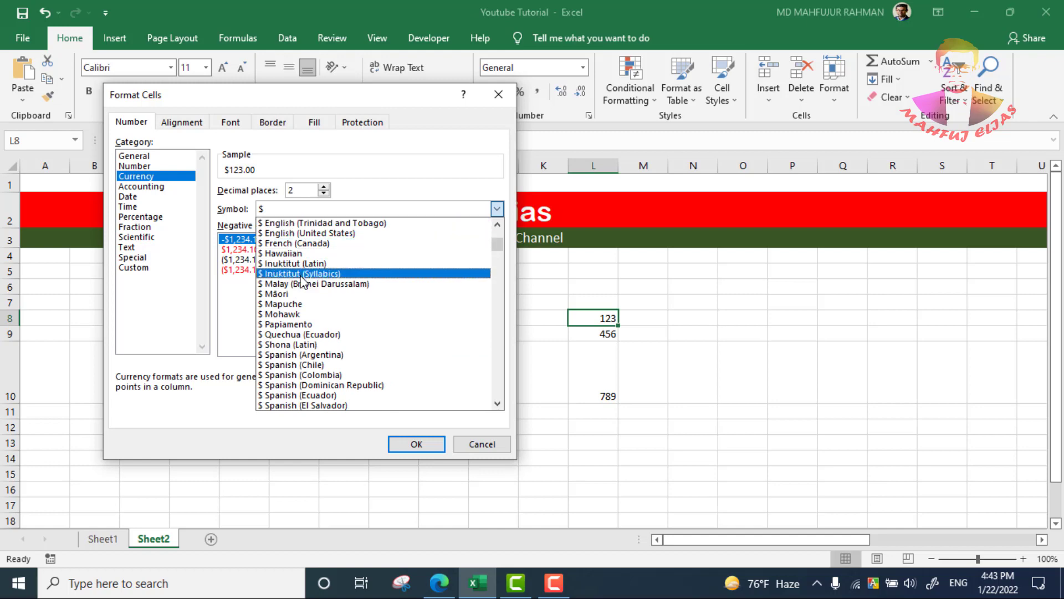
scroll(302, 283, "down", 6)
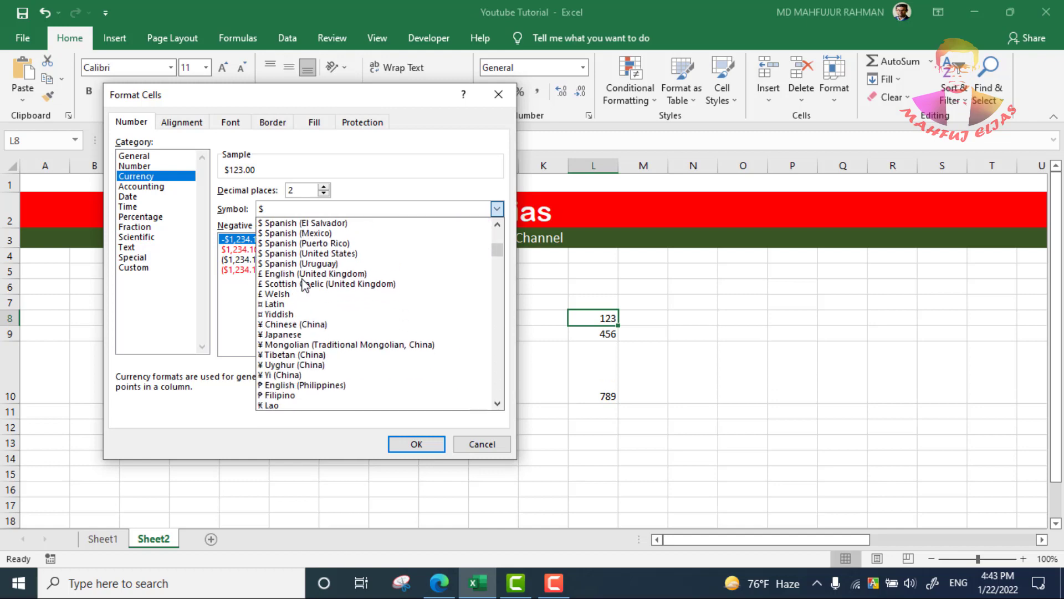
key("b")
key("d")
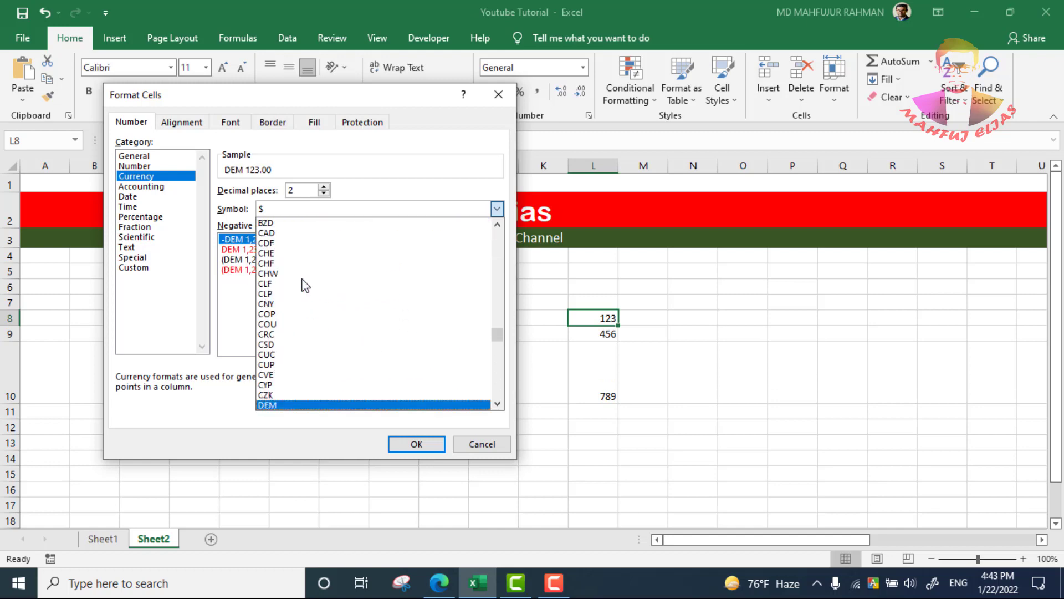
key("b")
left_click(284, 244)
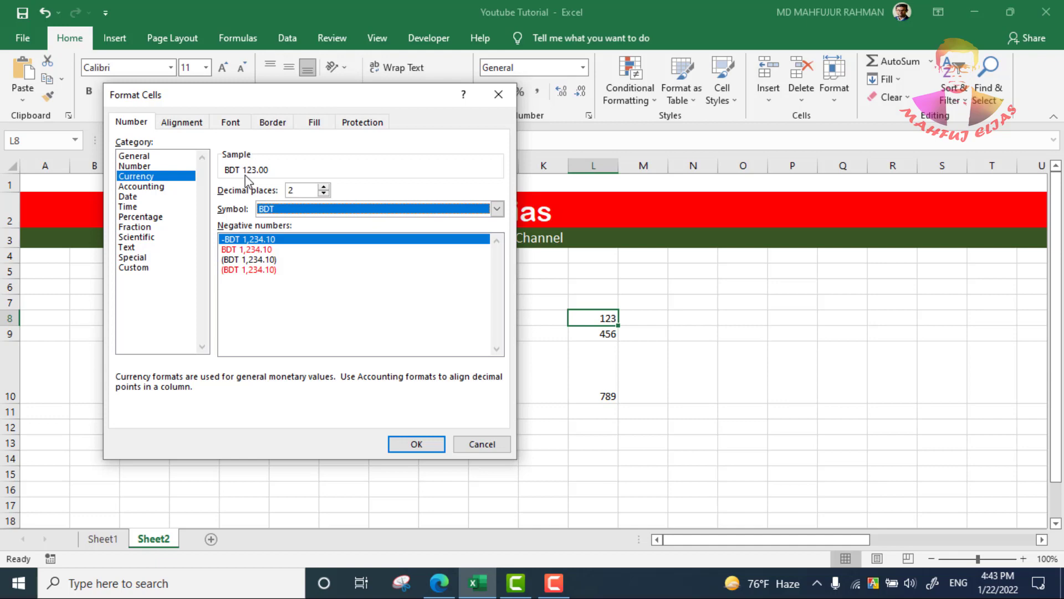
Review the sample for each category from Accounting through Custom, and close the cell formatting settings without applying a format.
left_click(124, 187)
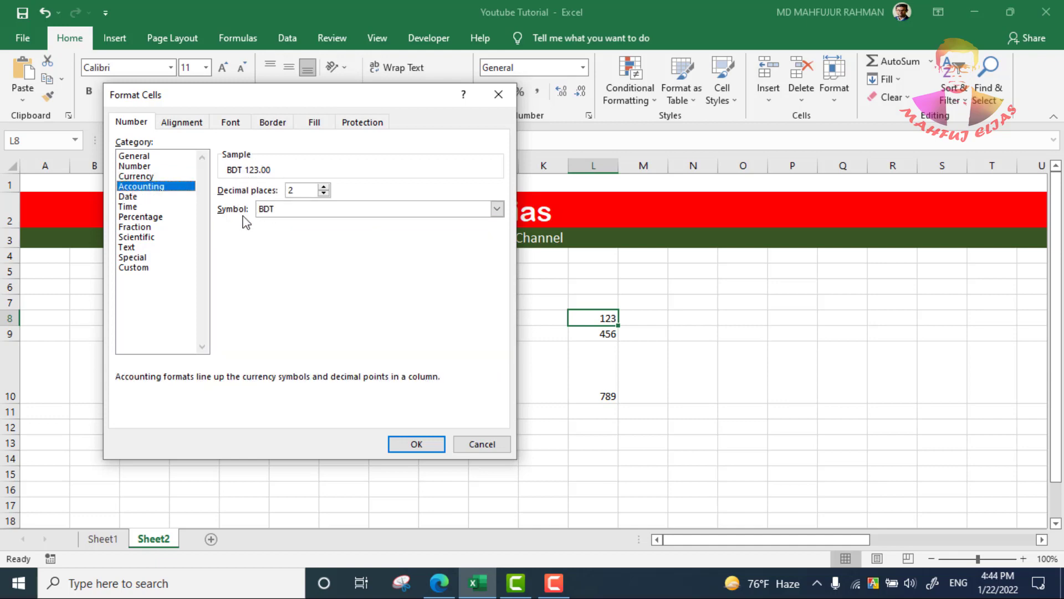
left_click(134, 199)
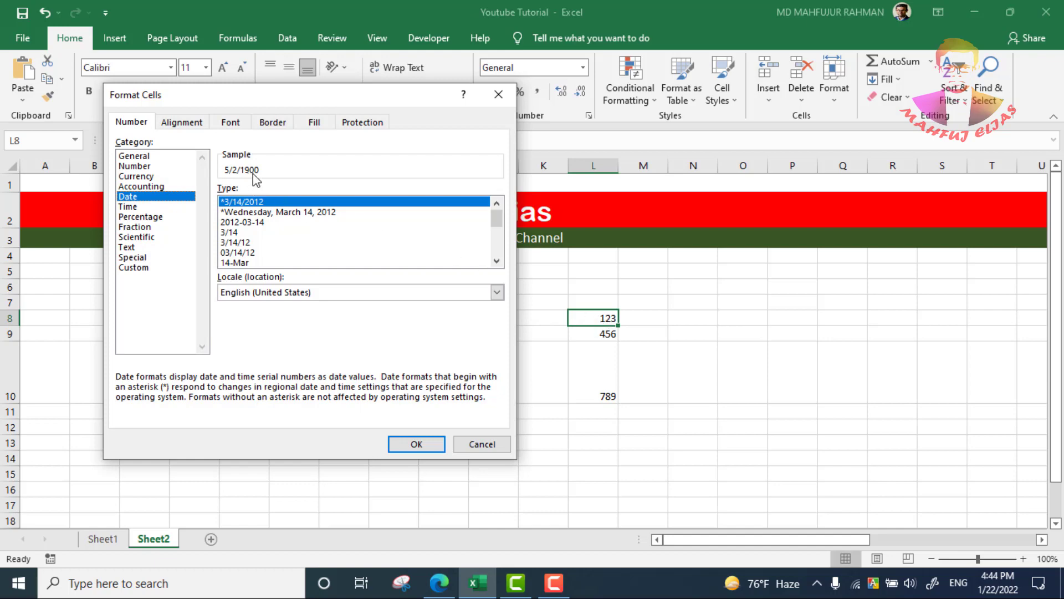
left_click(141, 207)
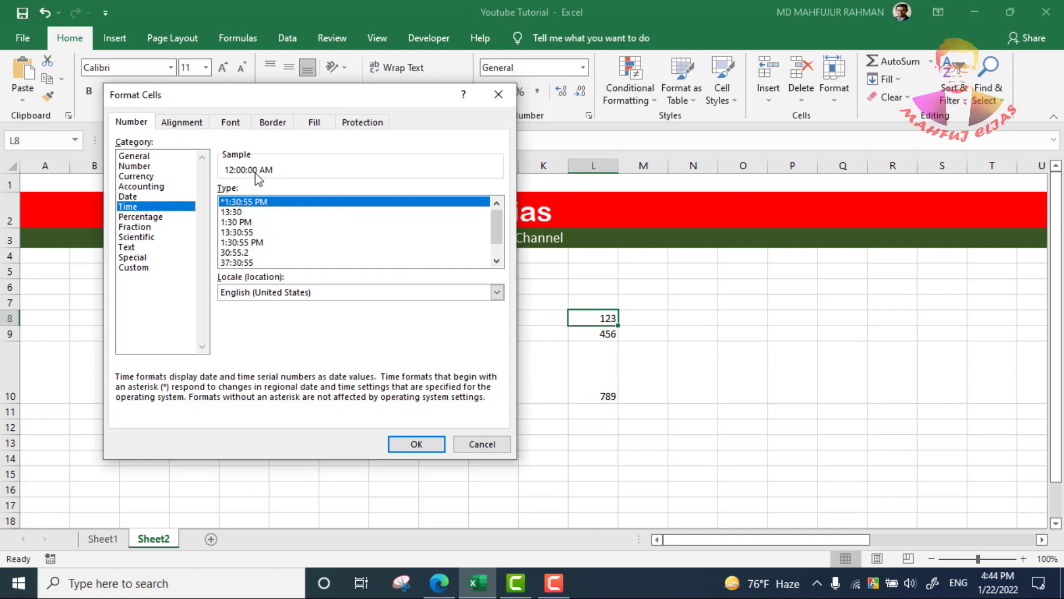
left_click(151, 217)
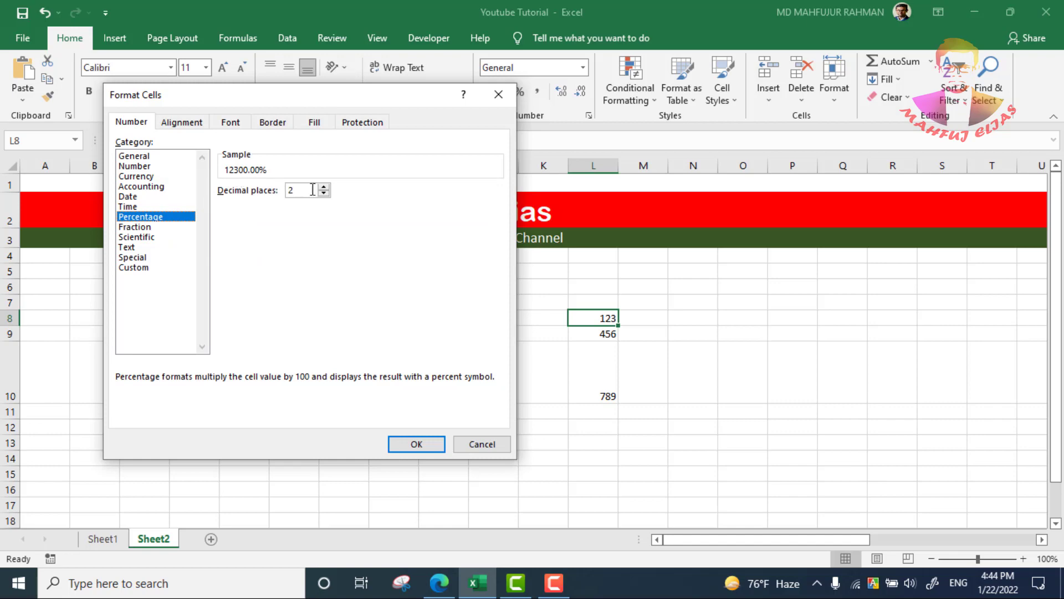
left_click(151, 229)
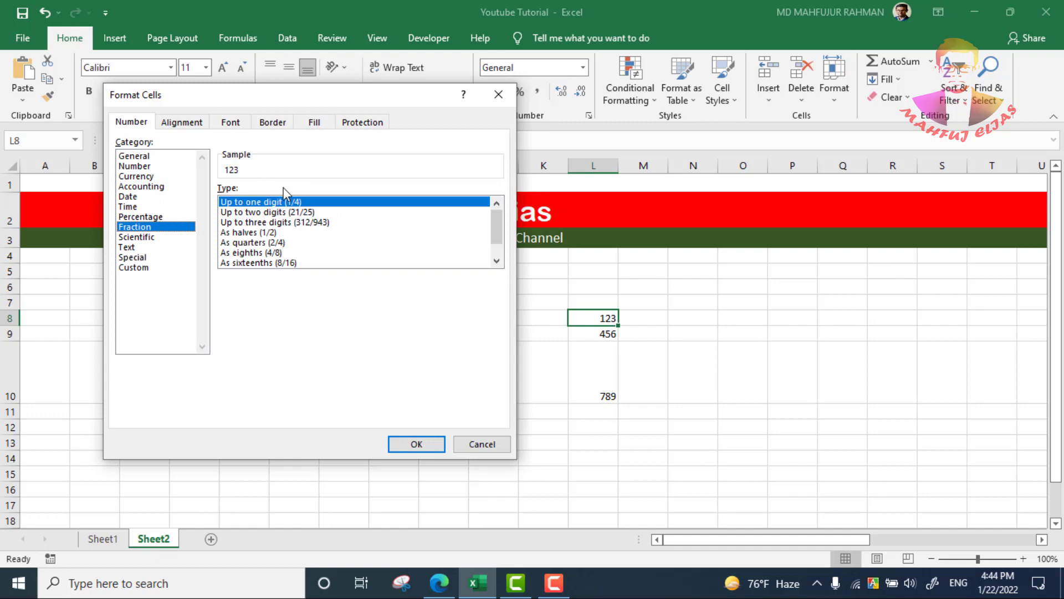
left_click(150, 237)
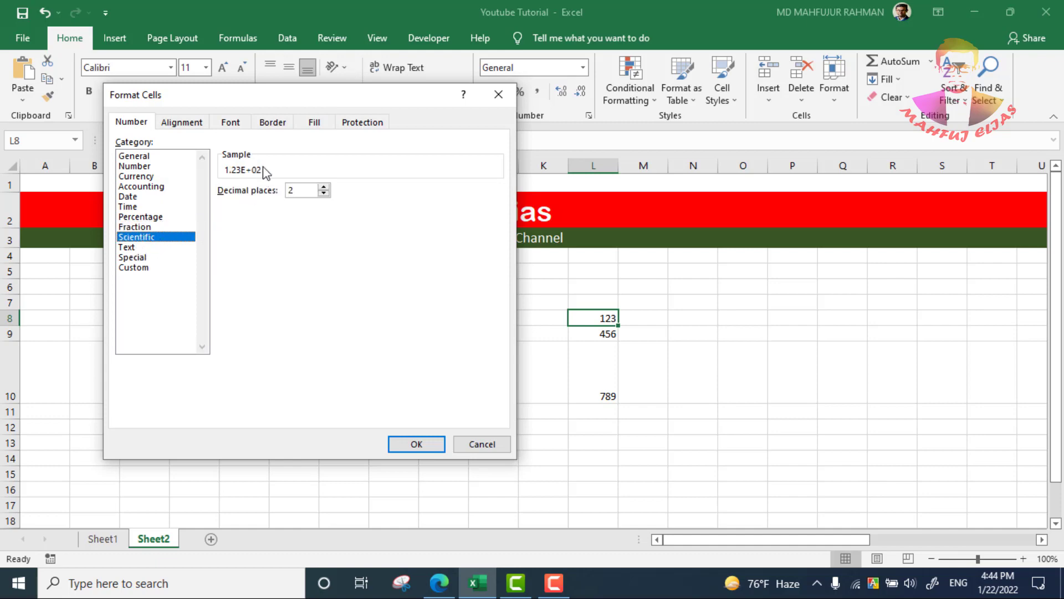
left_click(140, 248)
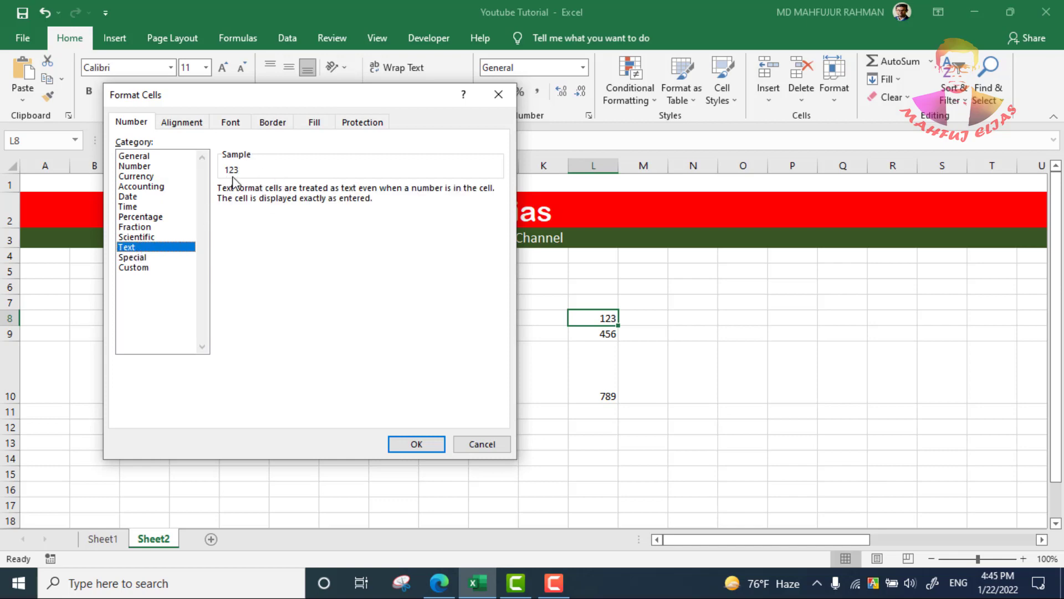
left_click(139, 257)
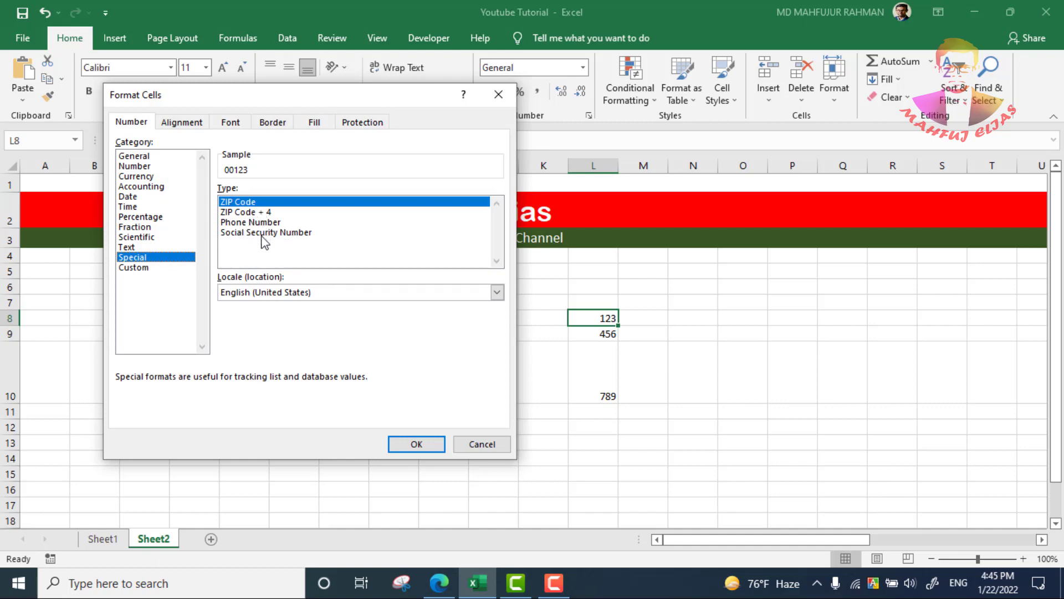
left_click(148, 269)
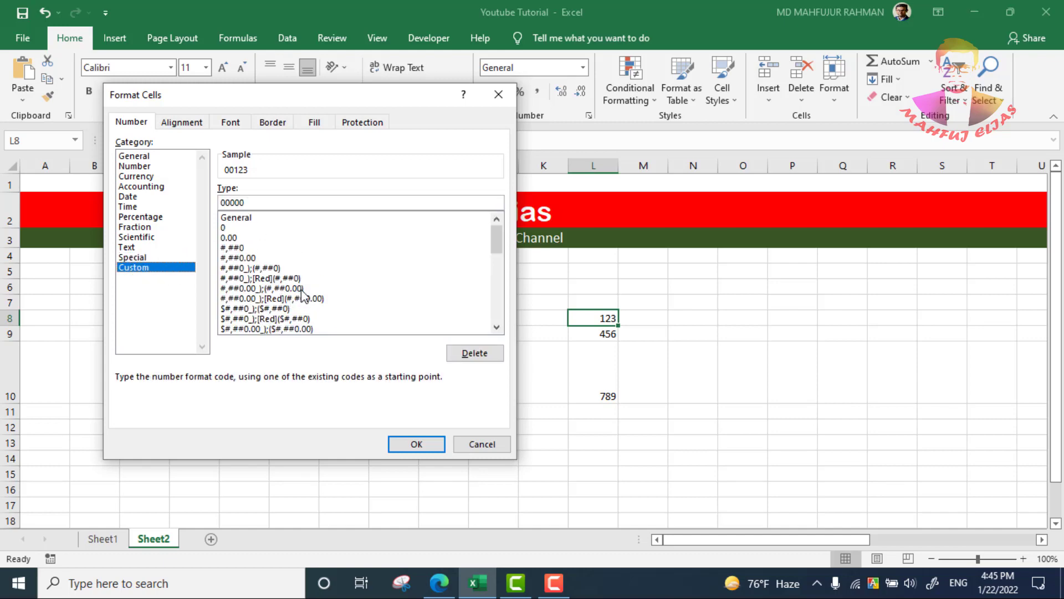
left_click(497, 98)
left_click(683, 369)
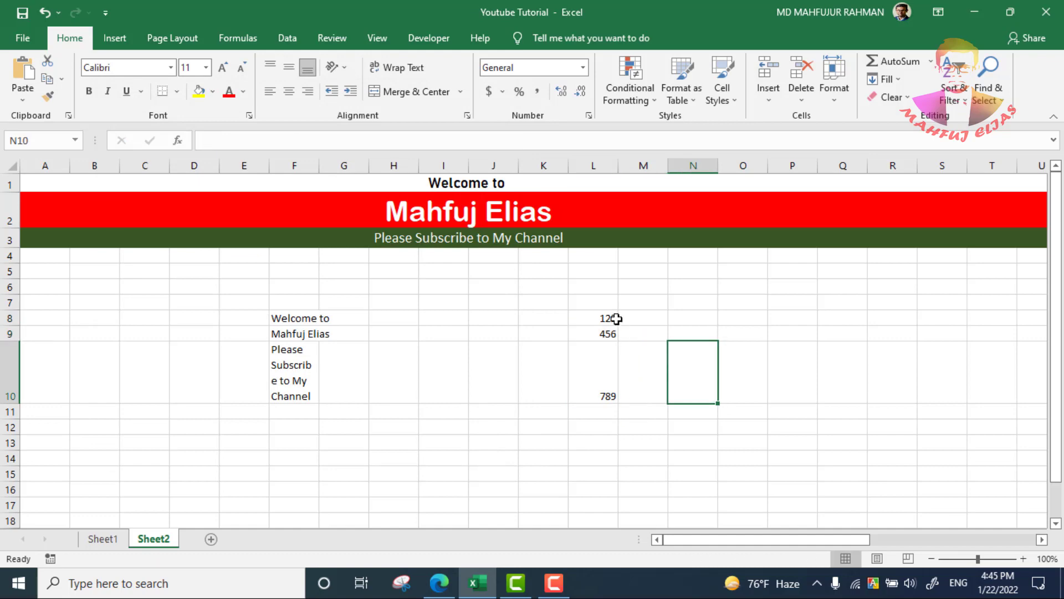
Apply the General number format to cells L8:L10 through the full cell formatting settings.
left_click_drag(610, 318, 610, 396)
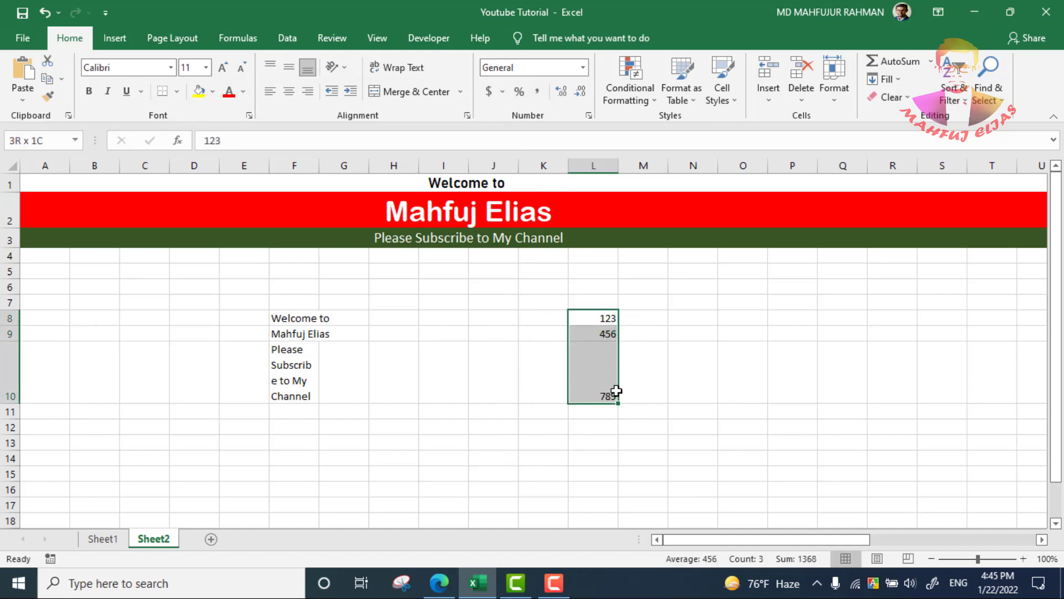
left_click(589, 115)
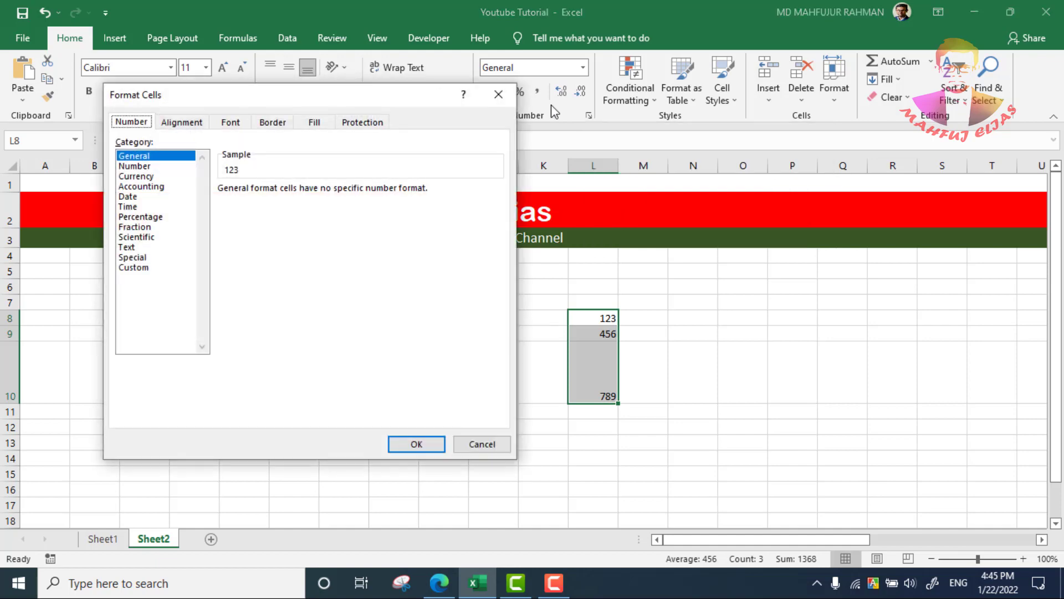
left_click(416, 444)
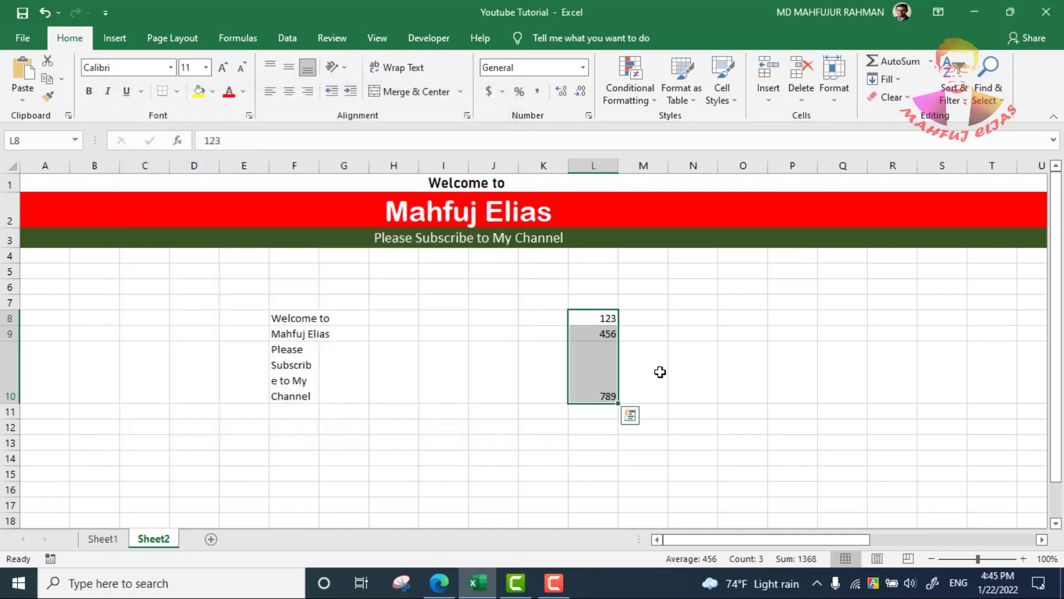
left_click(658, 371)
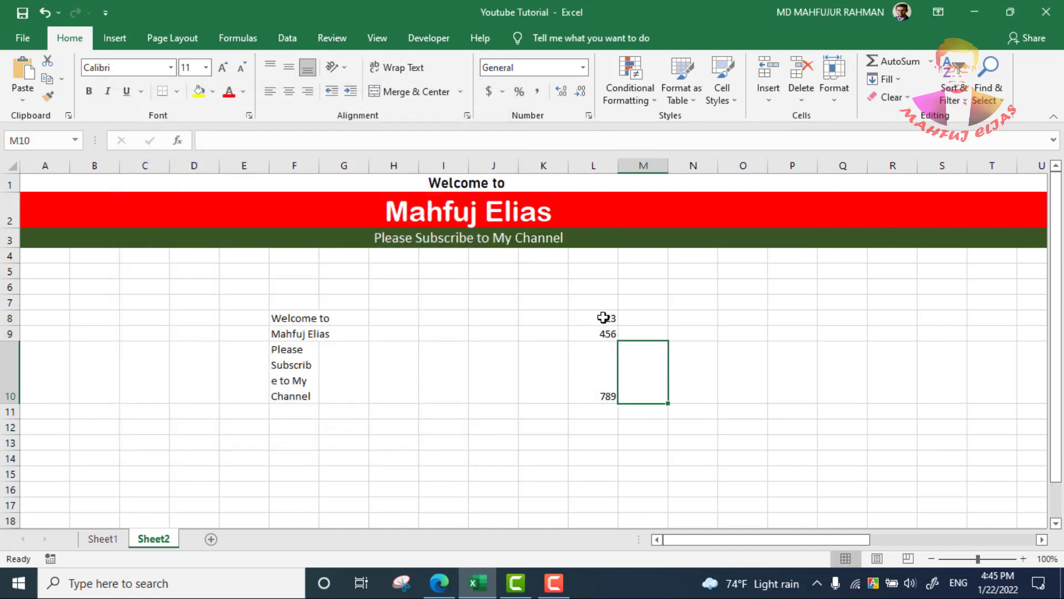
Format L8:L10 with the Number category using two decimal places.
left_click_drag(604, 317, 604, 373)
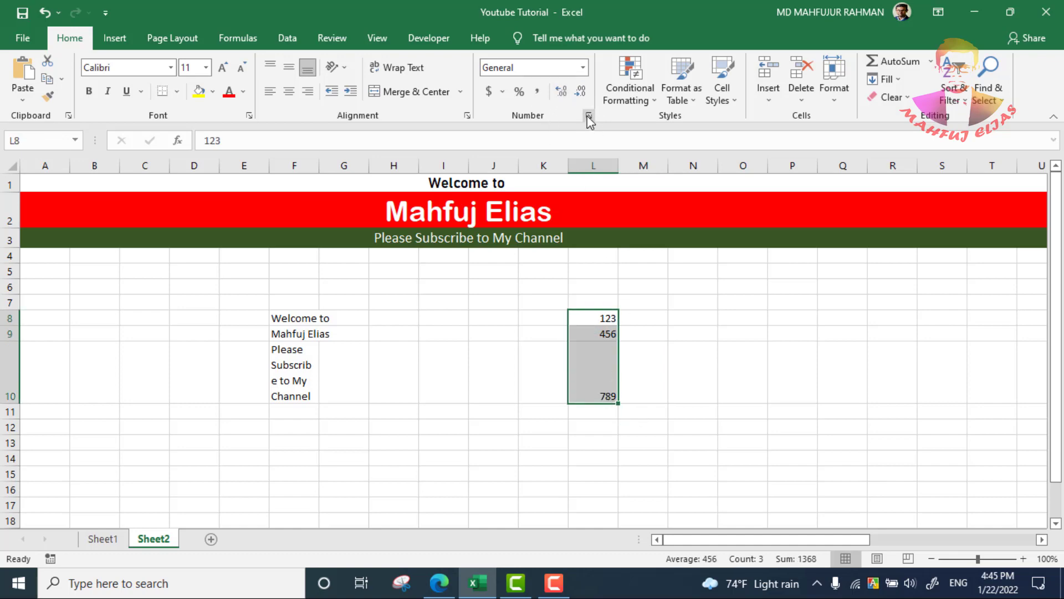
left_click(588, 116)
left_click(135, 167)
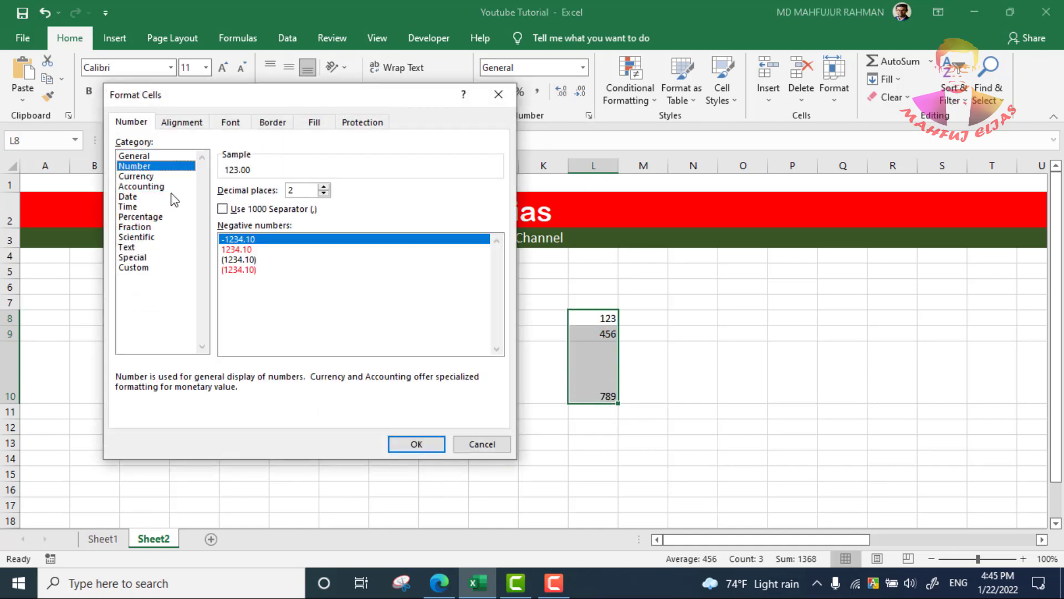
left_click(416, 444)
left_click(787, 377)
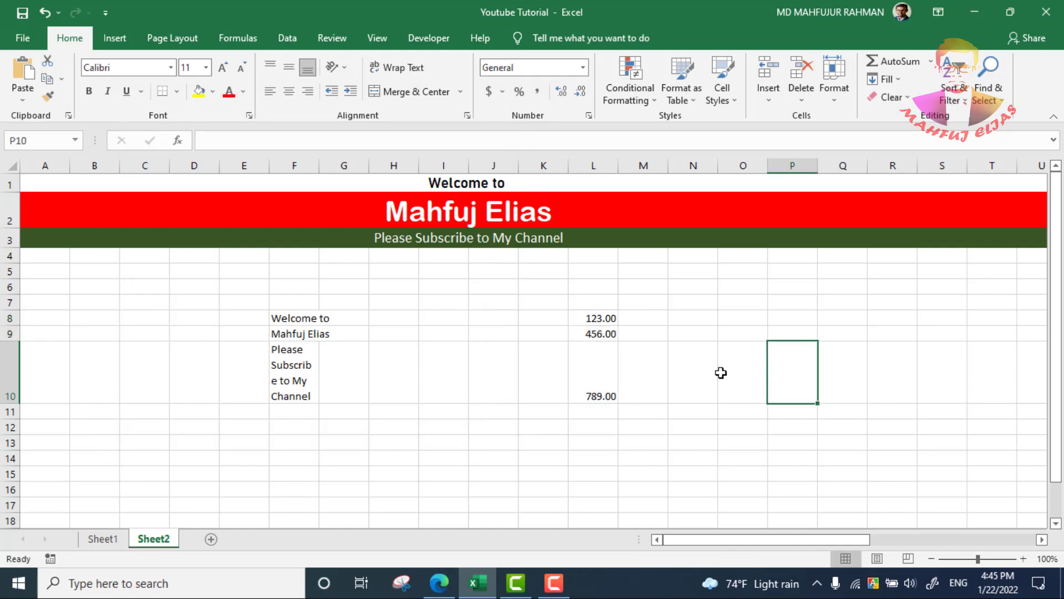
Apply the Currency category to L8:L10, followed by the Accounting category with the $ symbol and two decimal places.
left_click_drag(603, 318, 601, 389)
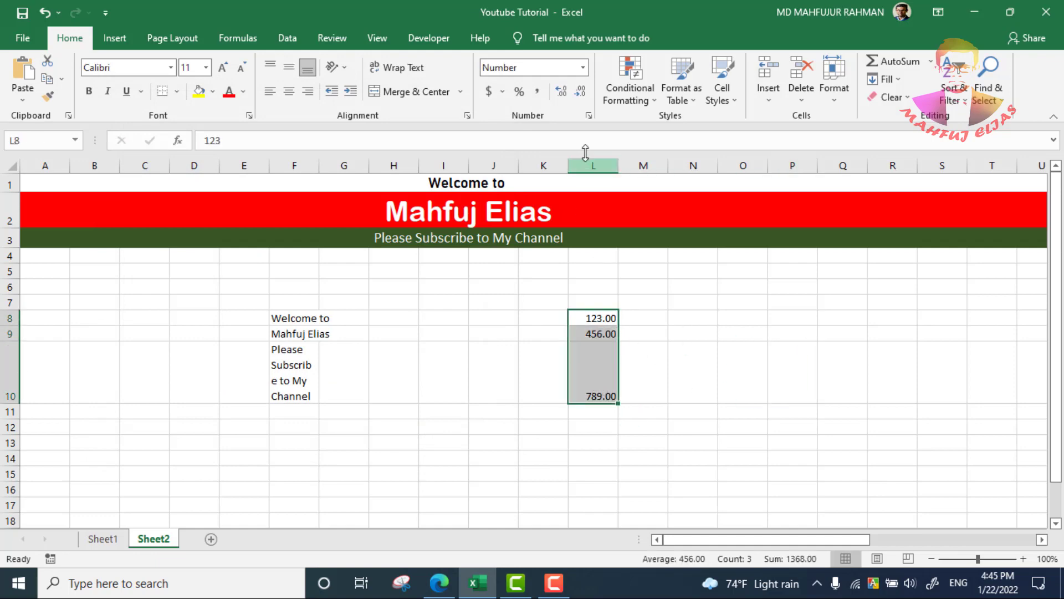
key("ctrl+1")
left_click(147, 176)
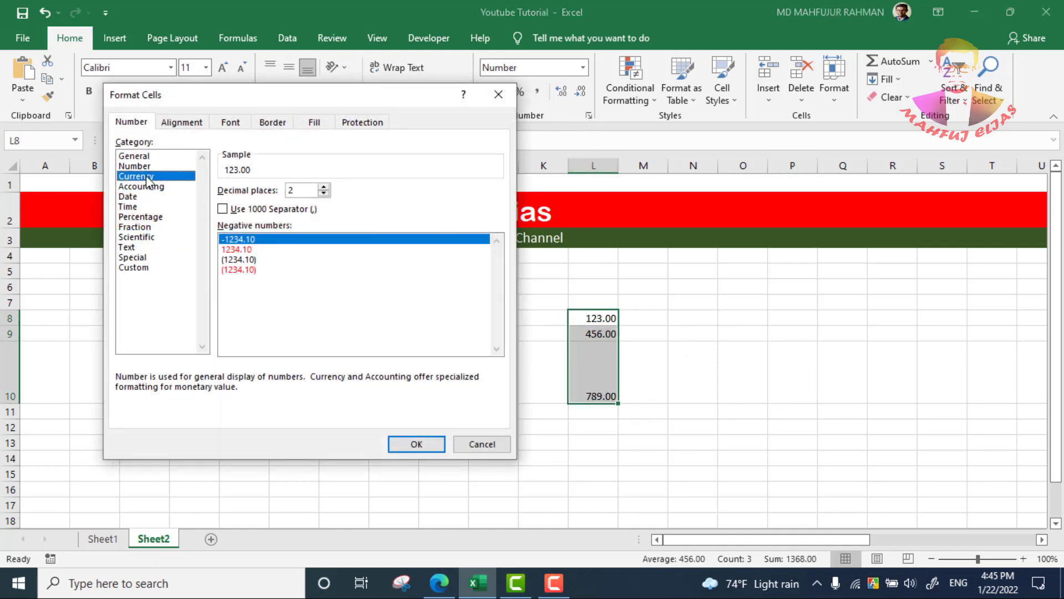
left_click(431, 444)
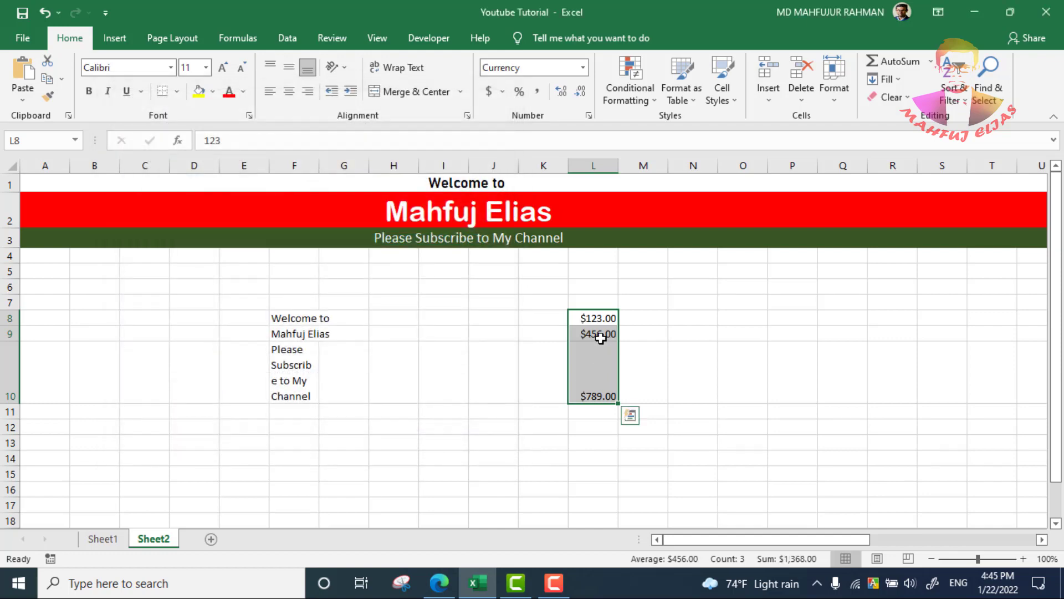
left_click(589, 116)
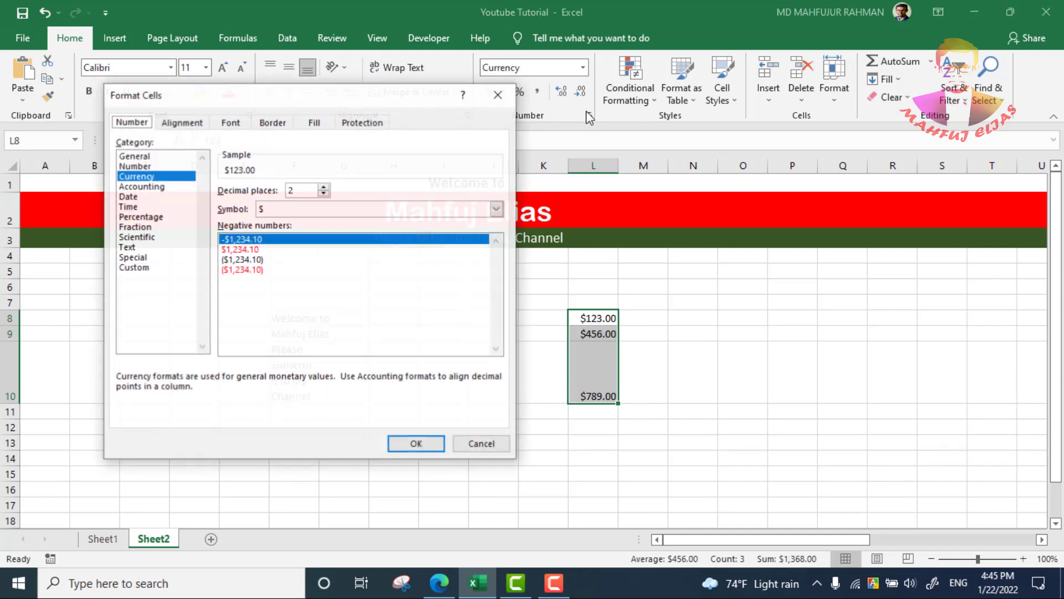
left_click(133, 186)
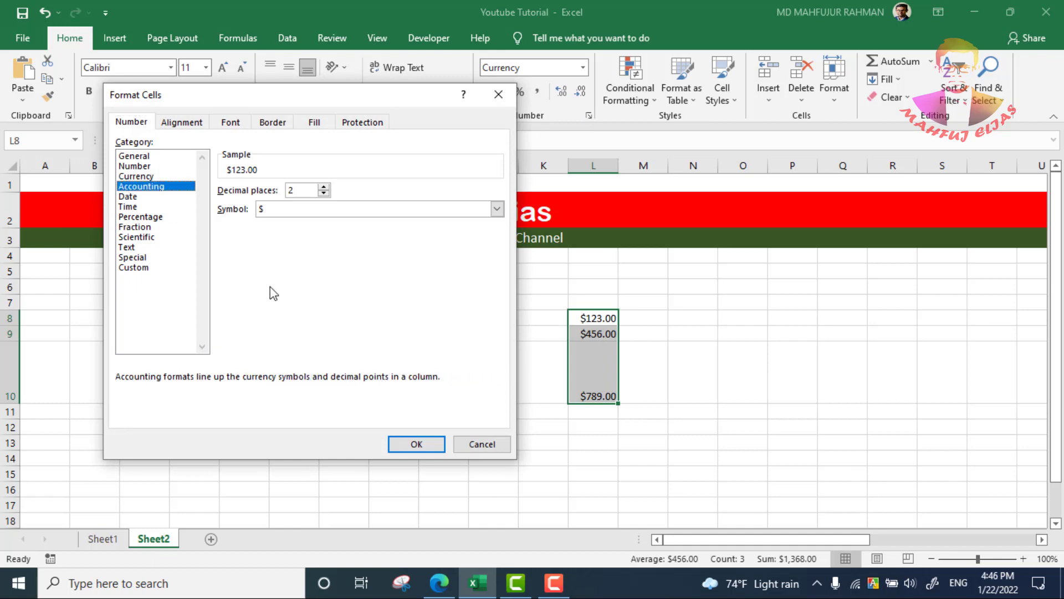
left_click(417, 444)
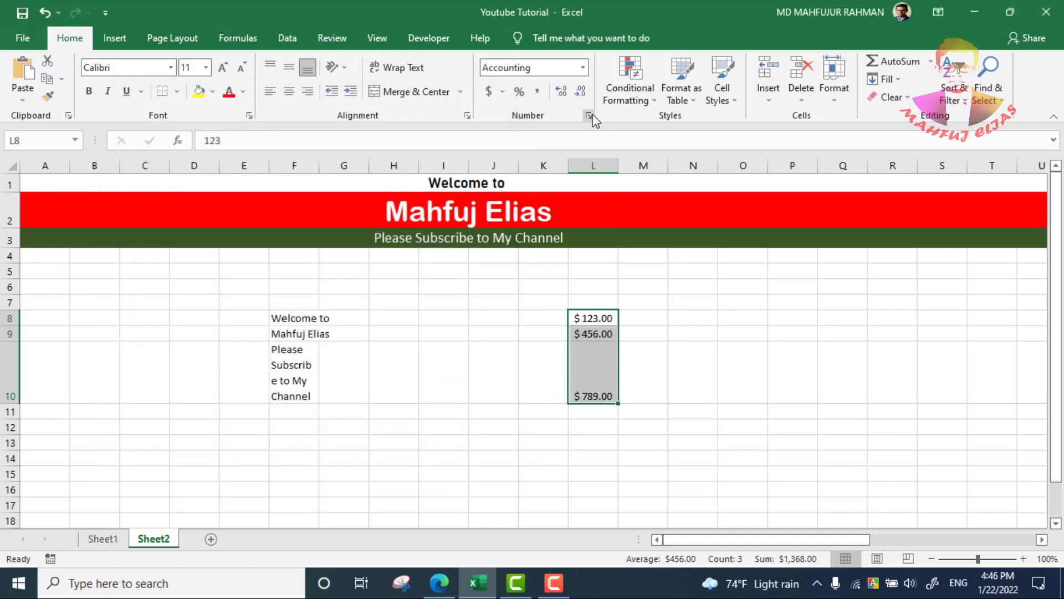
Format L8:L10 as Date with the *3/14/2012 type, followed by Time with the *1:30:55 PM type.
left_click(589, 115)
left_click(143, 197)
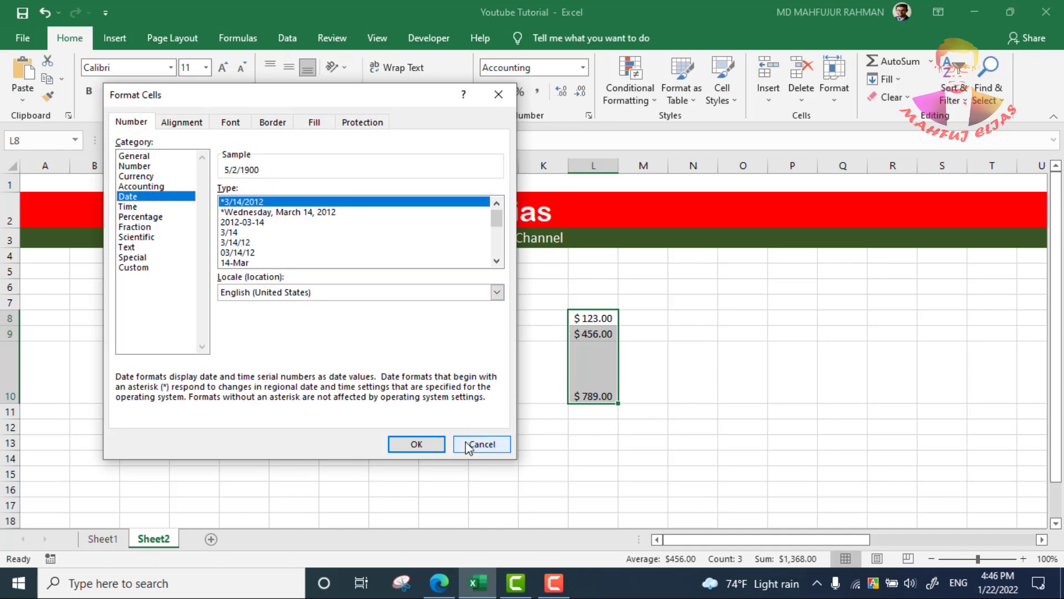
left_click(417, 444)
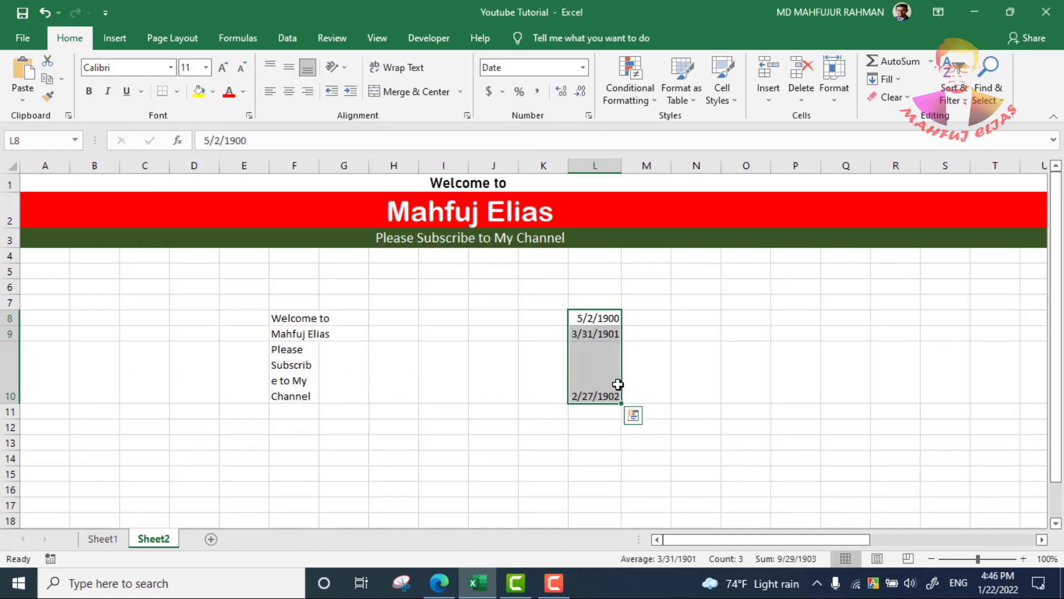
left_click(588, 116)
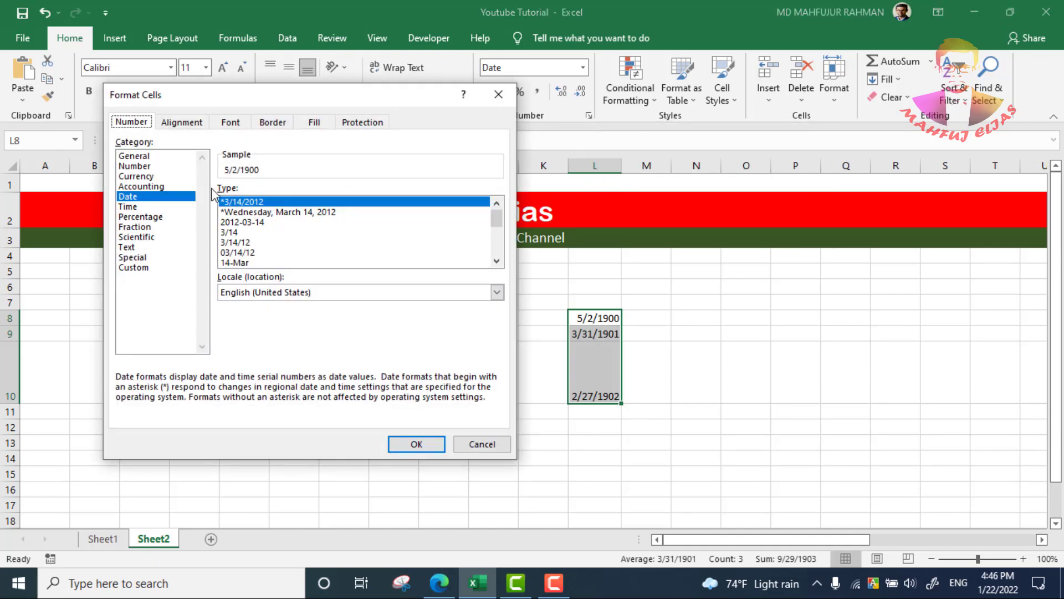
left_click(127, 206)
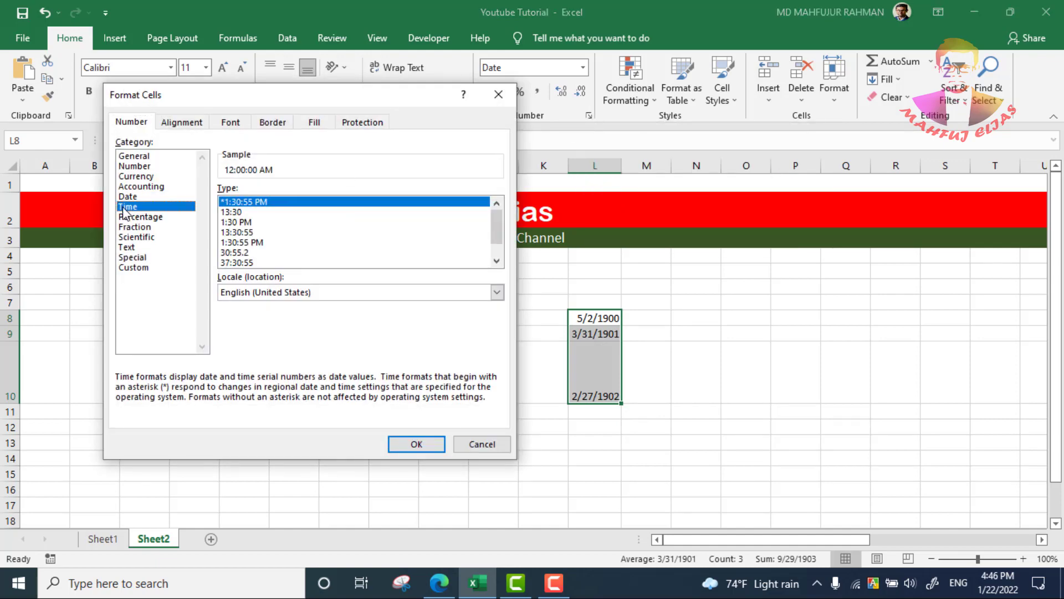
key("Return")
Format L8:L10 as Percentage with two decimal places, followed by the Fraction category.
key("ctrl+1")
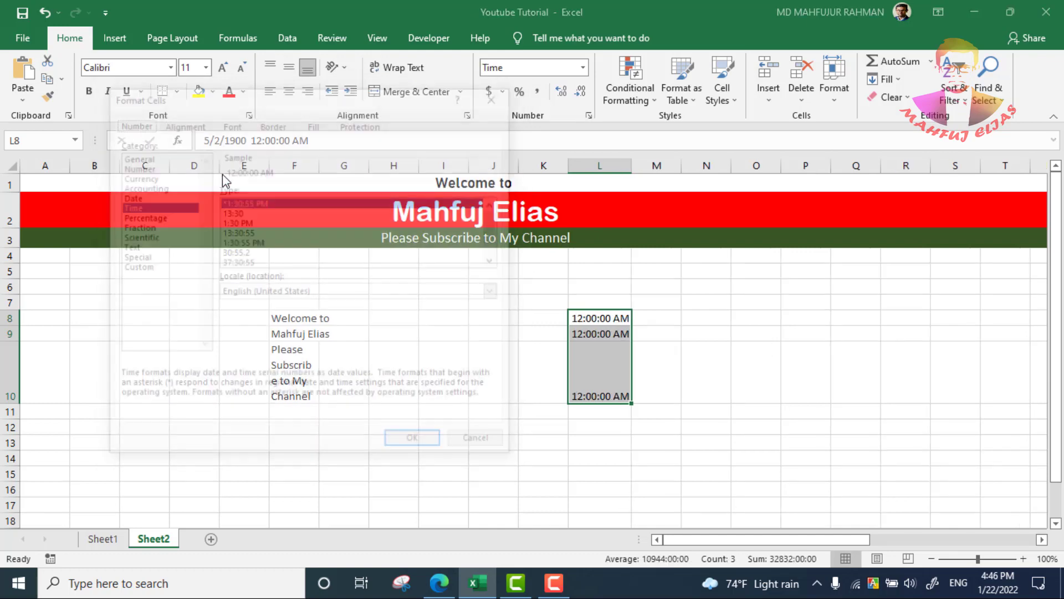
left_click(140, 216)
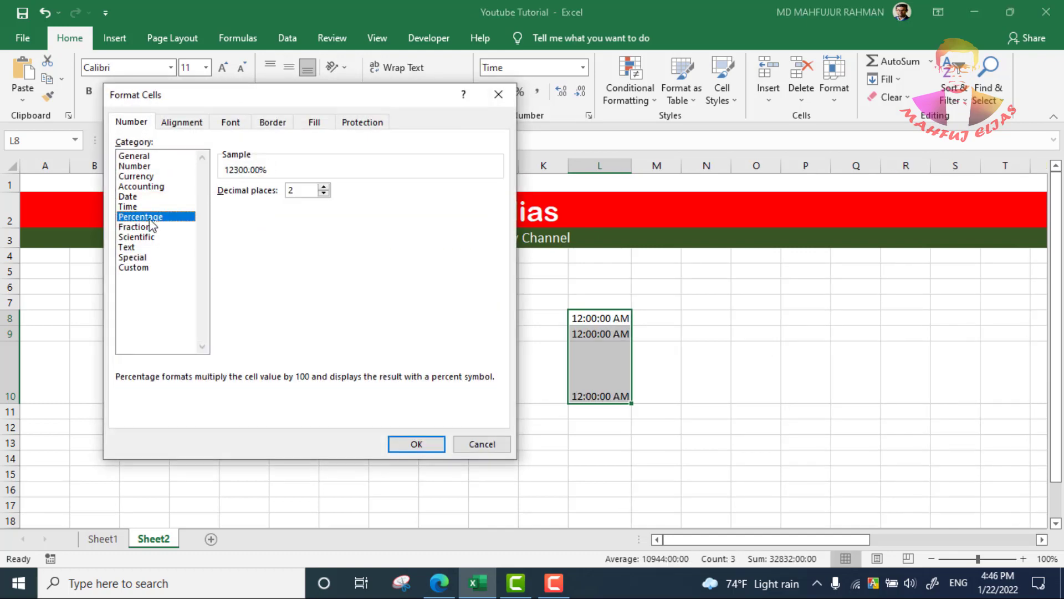
left_click(417, 444)
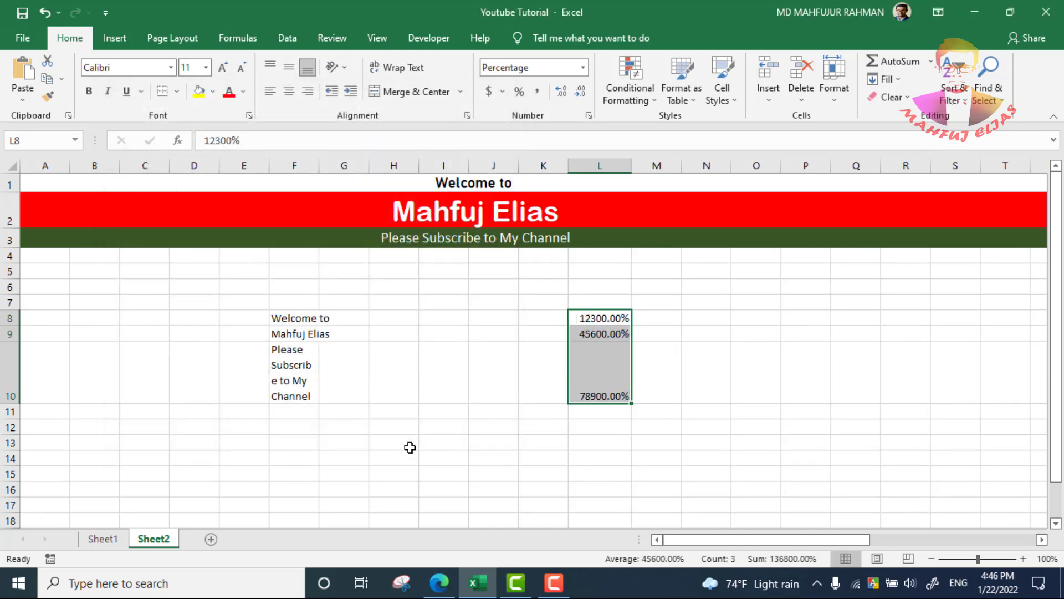
left_click(588, 115)
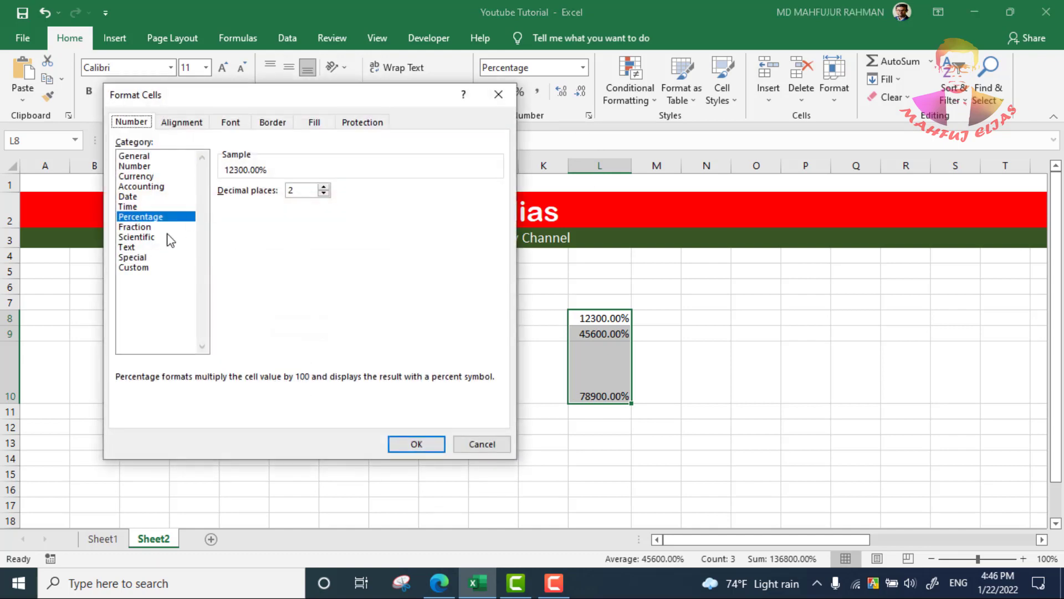
left_click(136, 227)
left_click(417, 444)
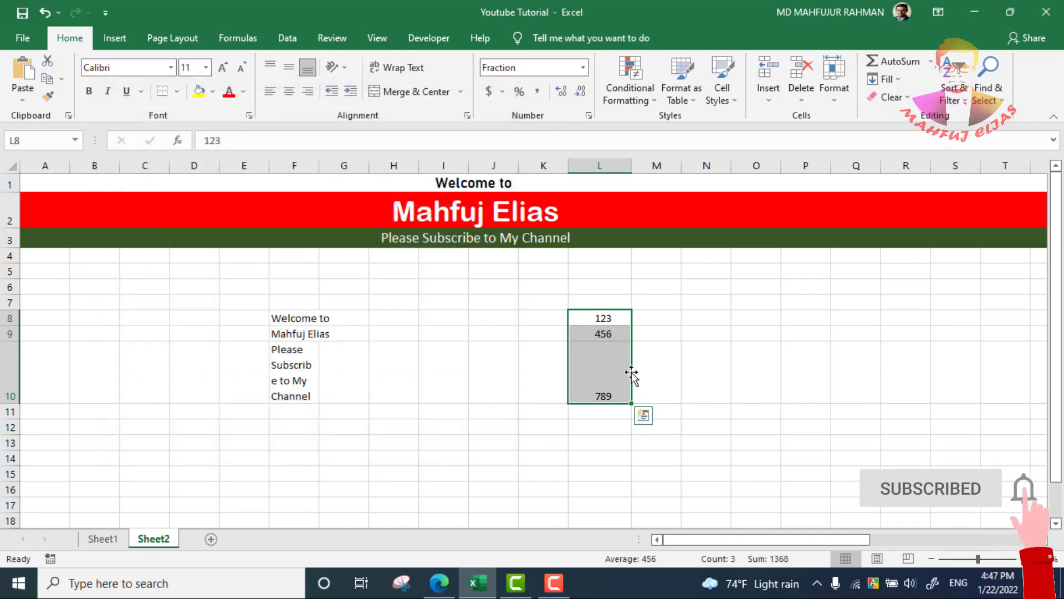
left_click(724, 345)
left_click_drag(618, 320, 611, 390)
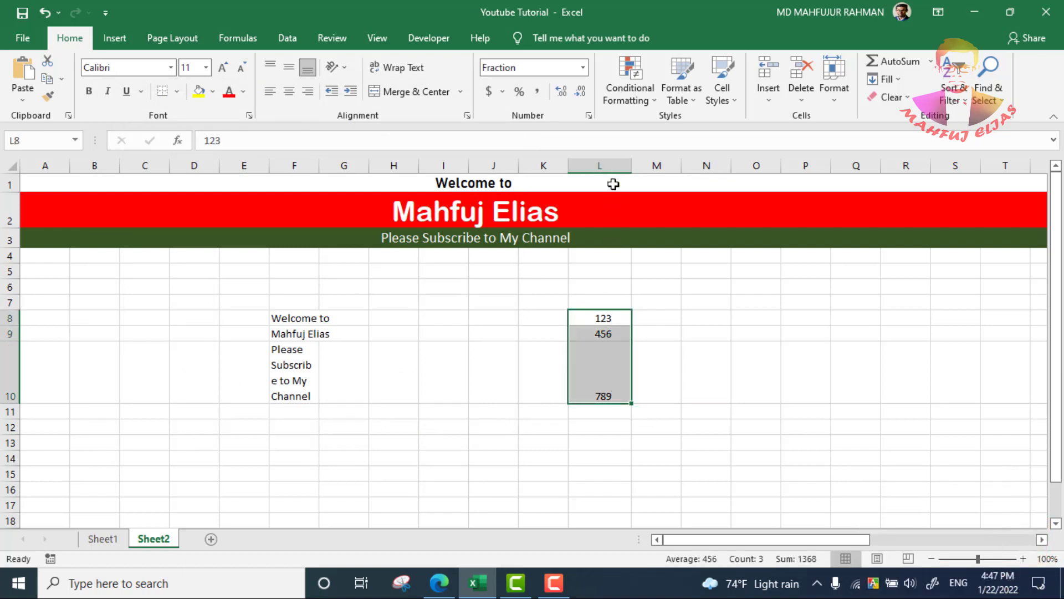
left_click(590, 117)
left_click(499, 94)
left_click(728, 375)
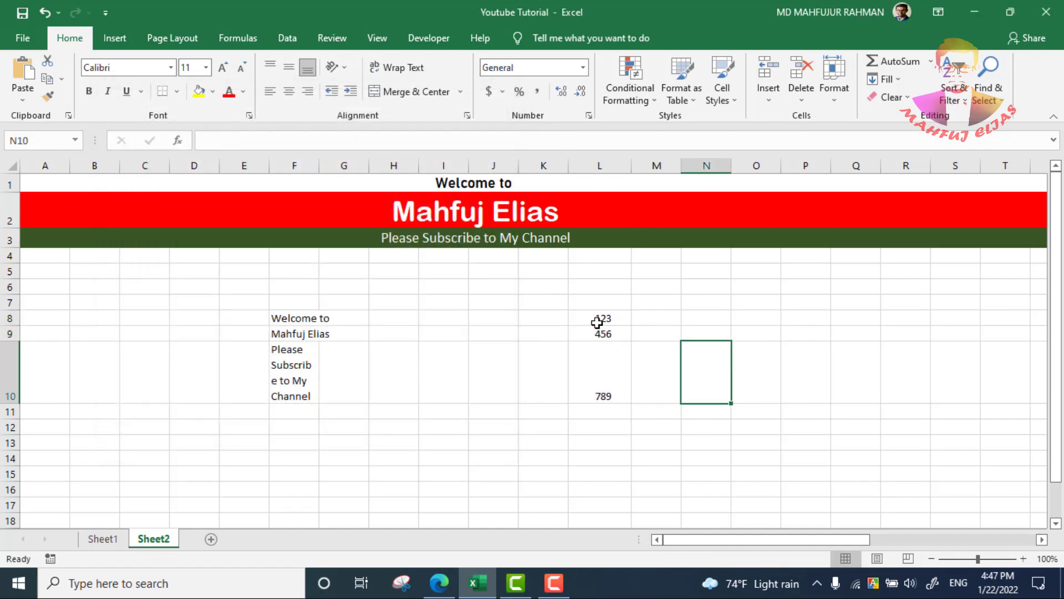
Change the numbers in L8, L9 and L10 to the decimals .123, .456 and .789.
left_click(596, 319)
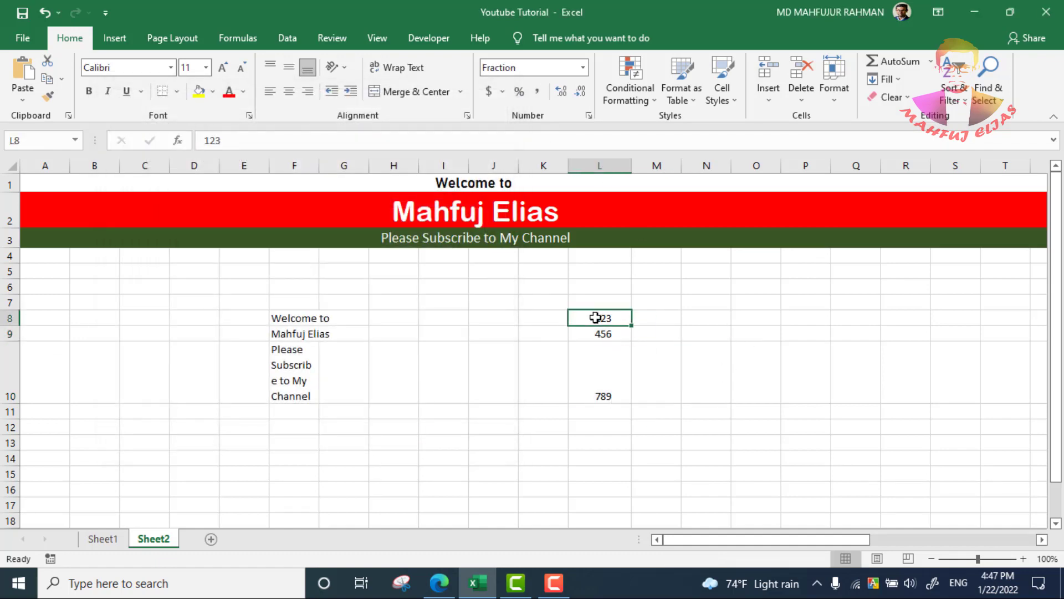
left_click(213, 141)
type(".")
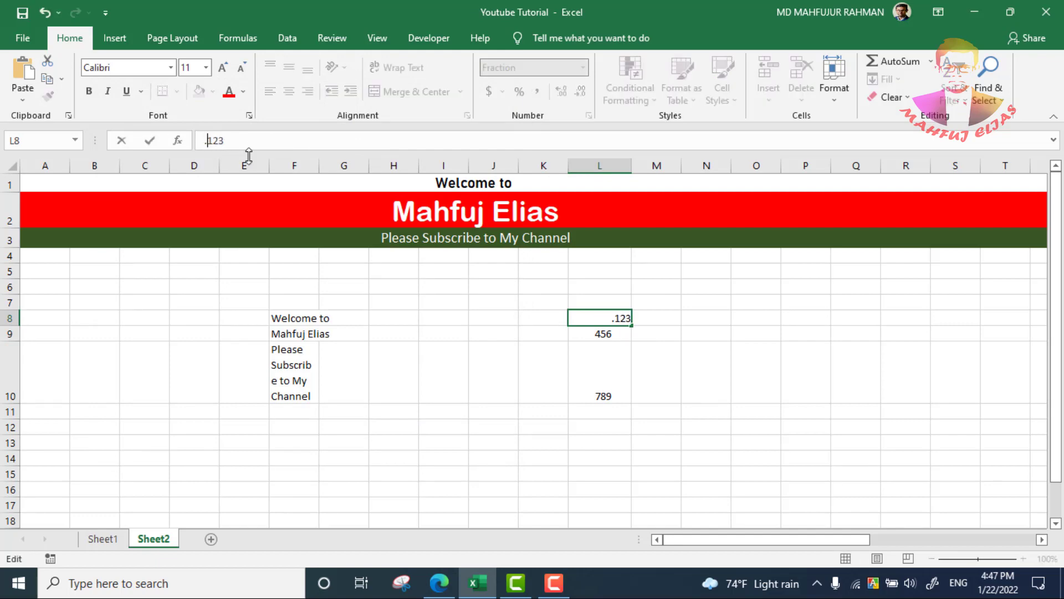
left_click(606, 335)
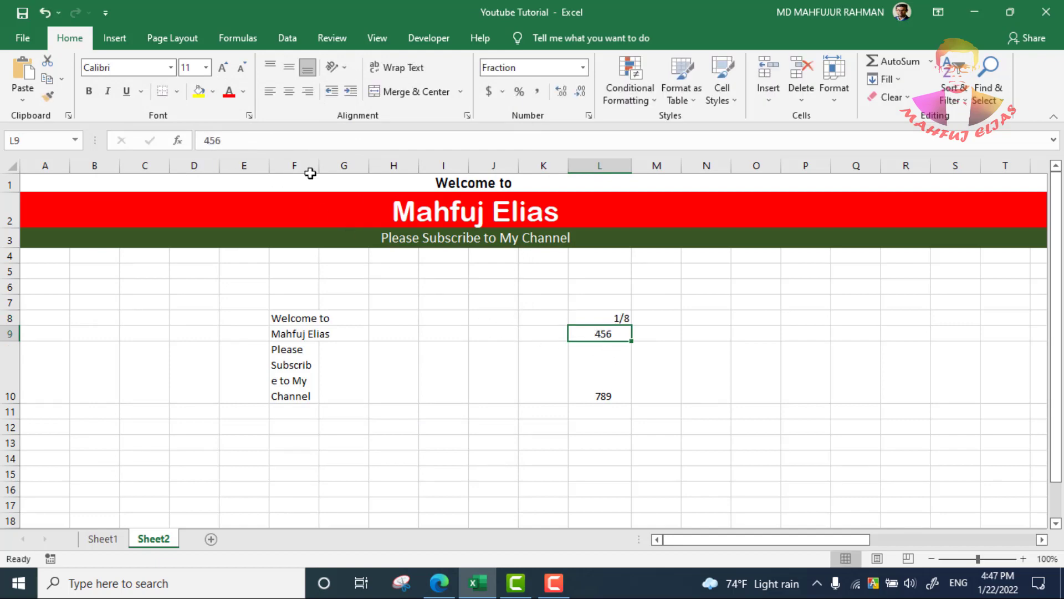
left_click(206, 142)
type(".")
left_click(596, 372)
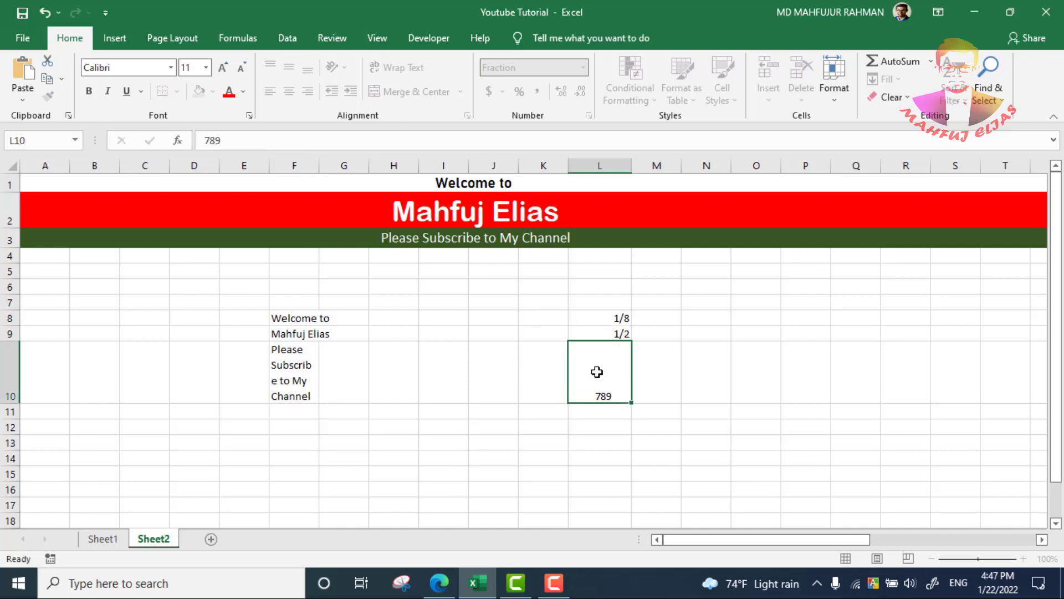
double_click(601, 396)
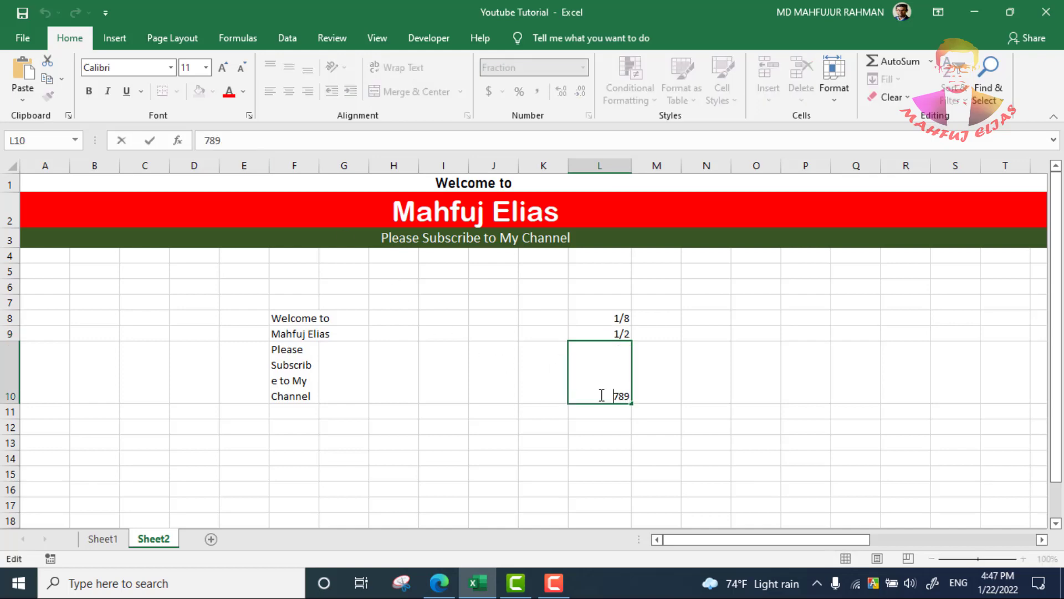
type(".")
left_click(670, 394)
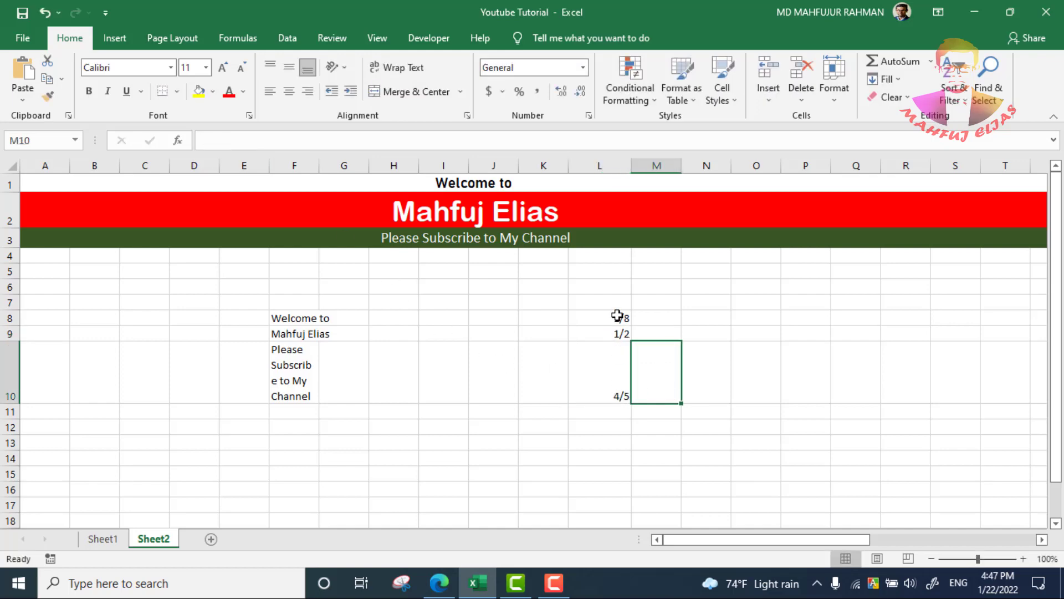
Format L8:L10 with the Scientific category using two decimal places.
left_click_drag(615, 316, 621, 391)
left_click(589, 115)
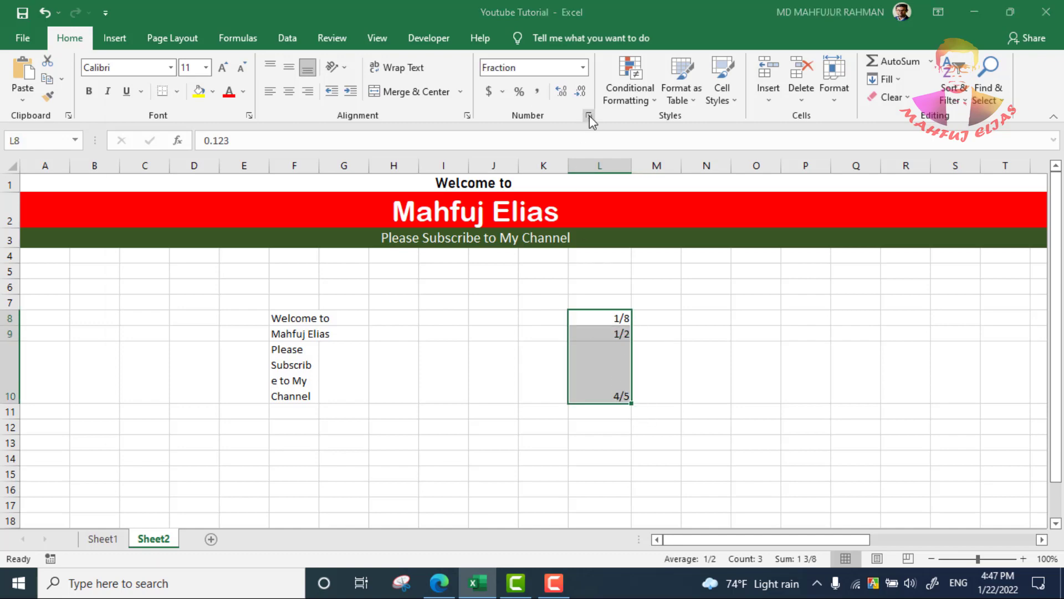
left_click(137, 237)
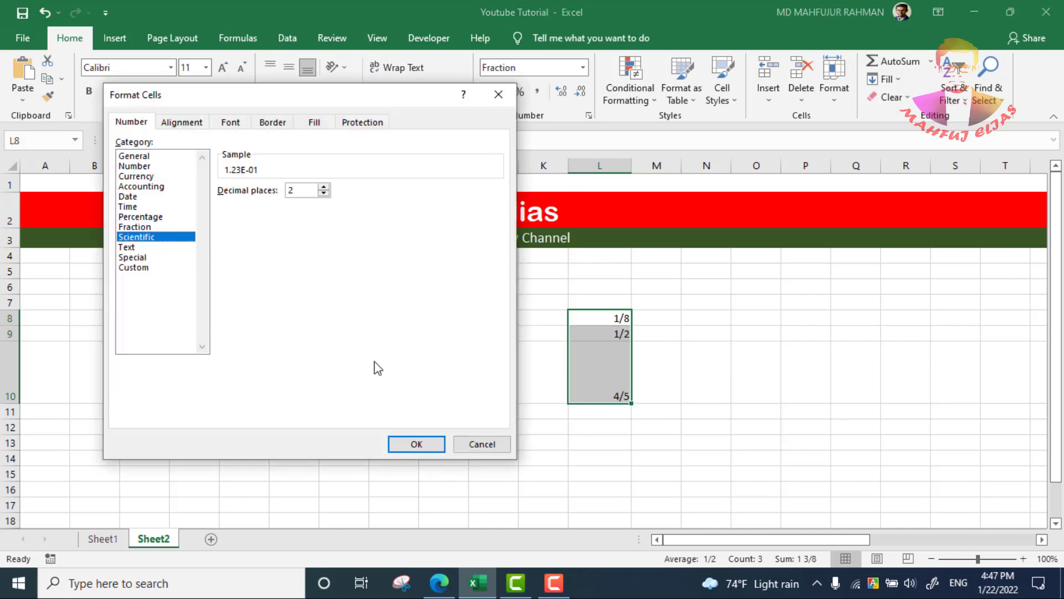
left_click(410, 443)
left_click(696, 330)
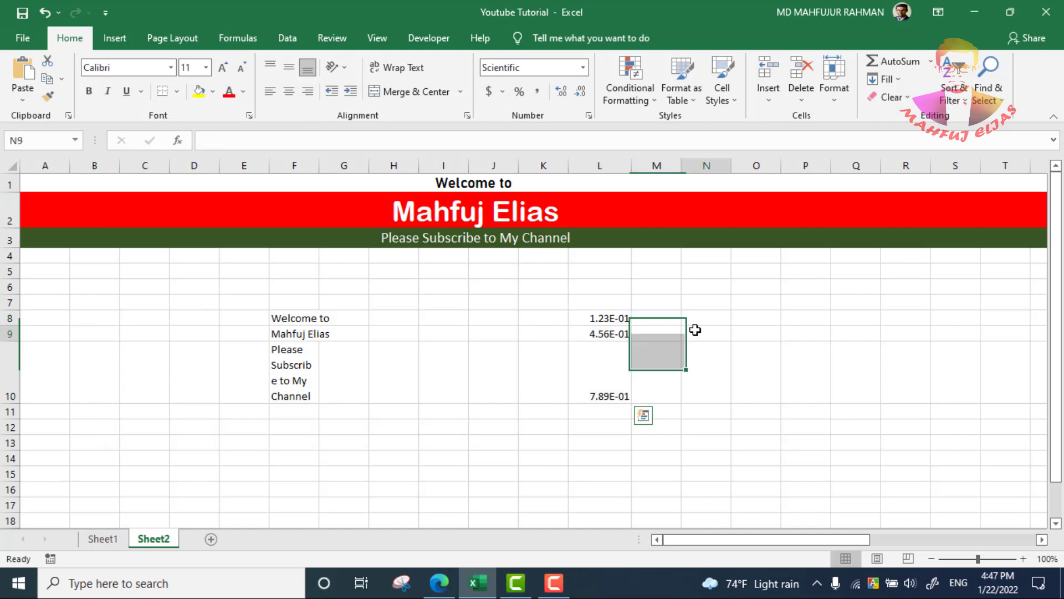
Format L8:L10 with the Text category.
left_click_drag(622, 317, 613, 397)
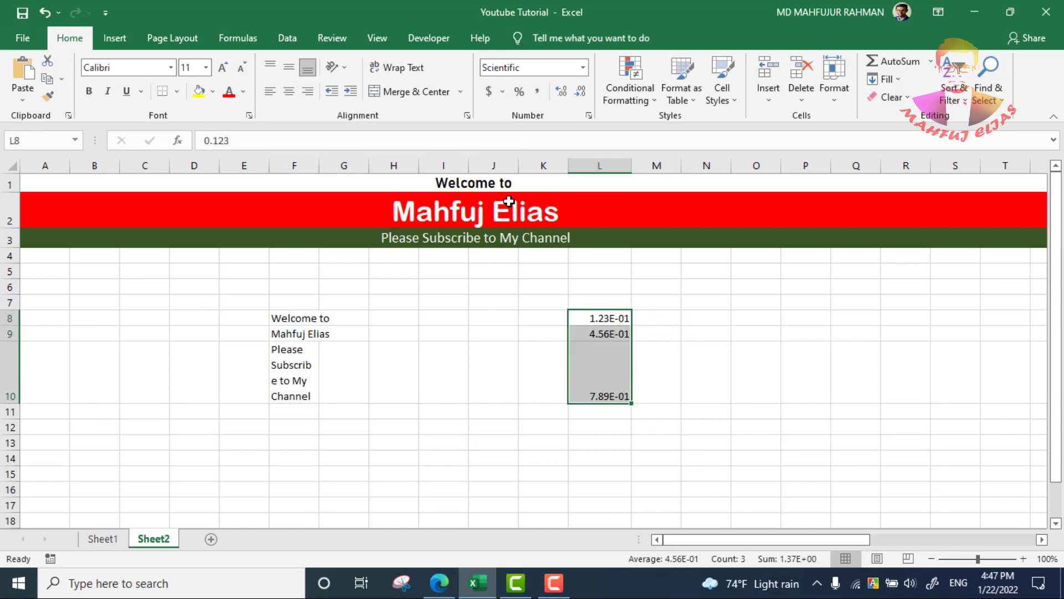
left_click(589, 117)
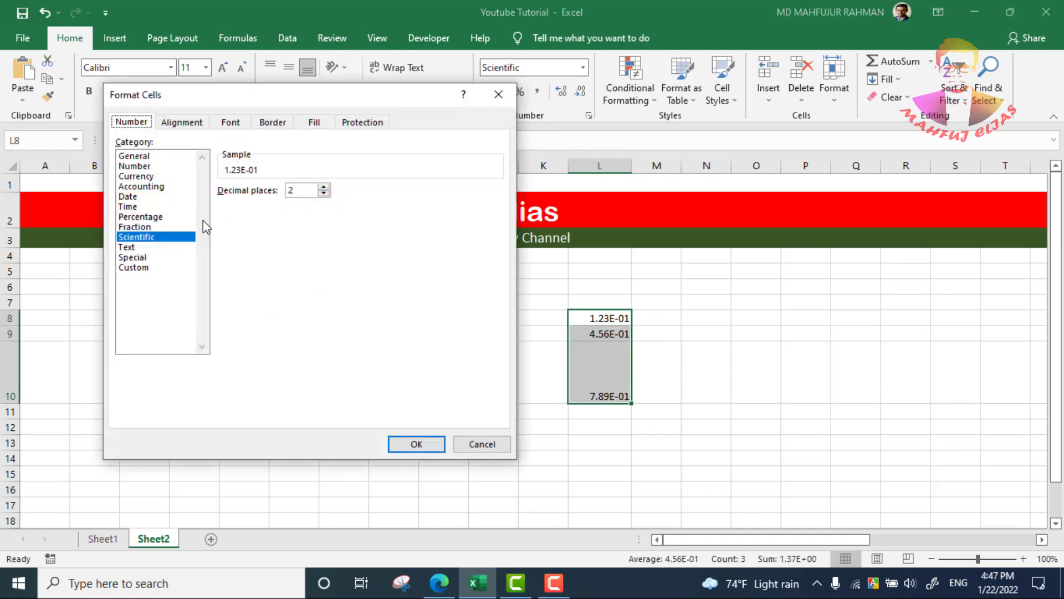
left_click(127, 247)
left_click(421, 444)
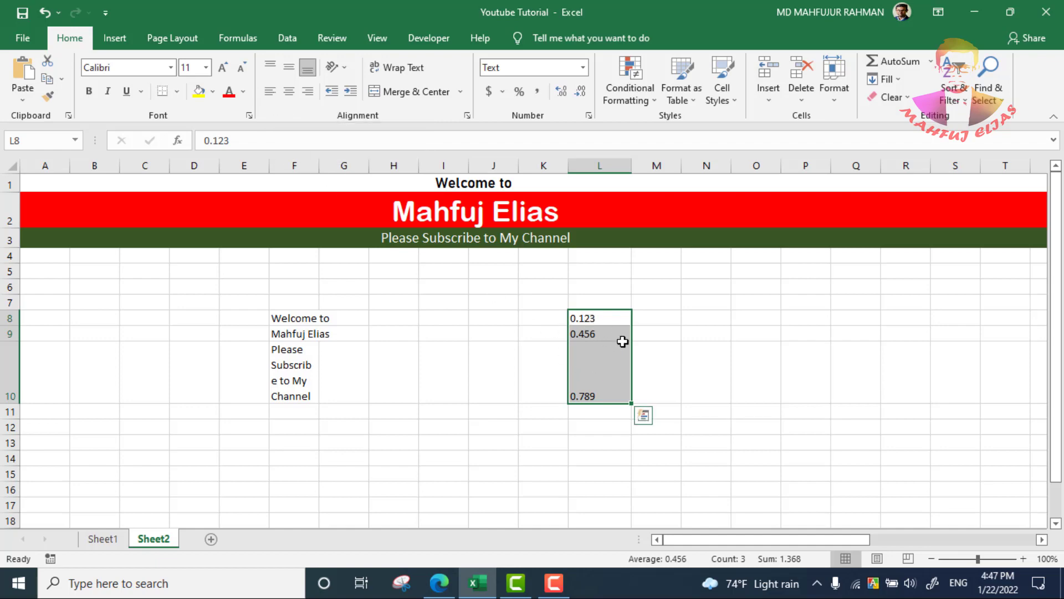
left_click(700, 349)
left_click_drag(621, 313, 624, 365)
left_click(294, 324)
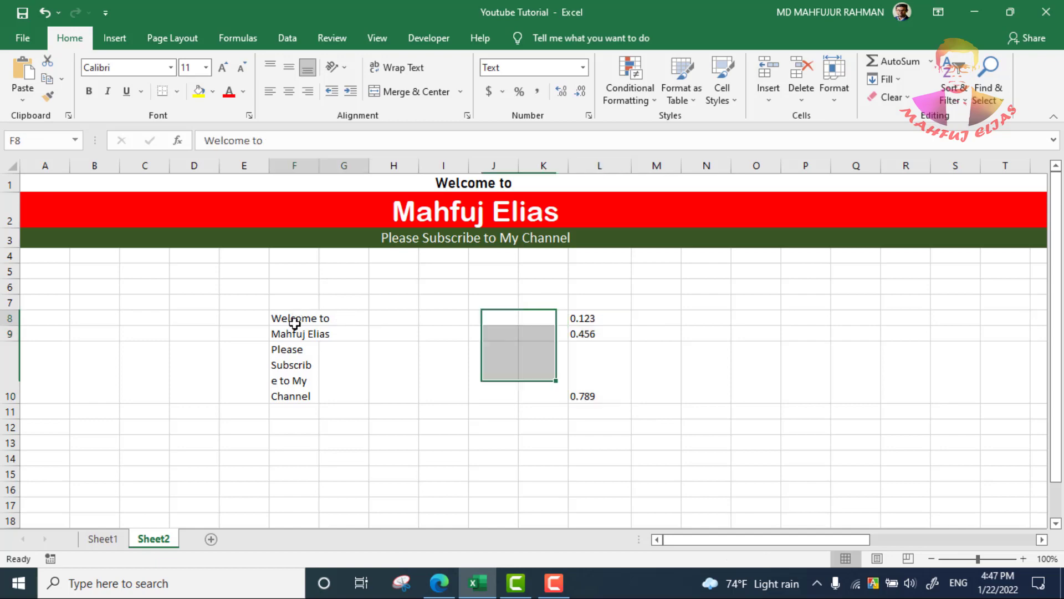
left_click_drag(295, 323, 352, 364)
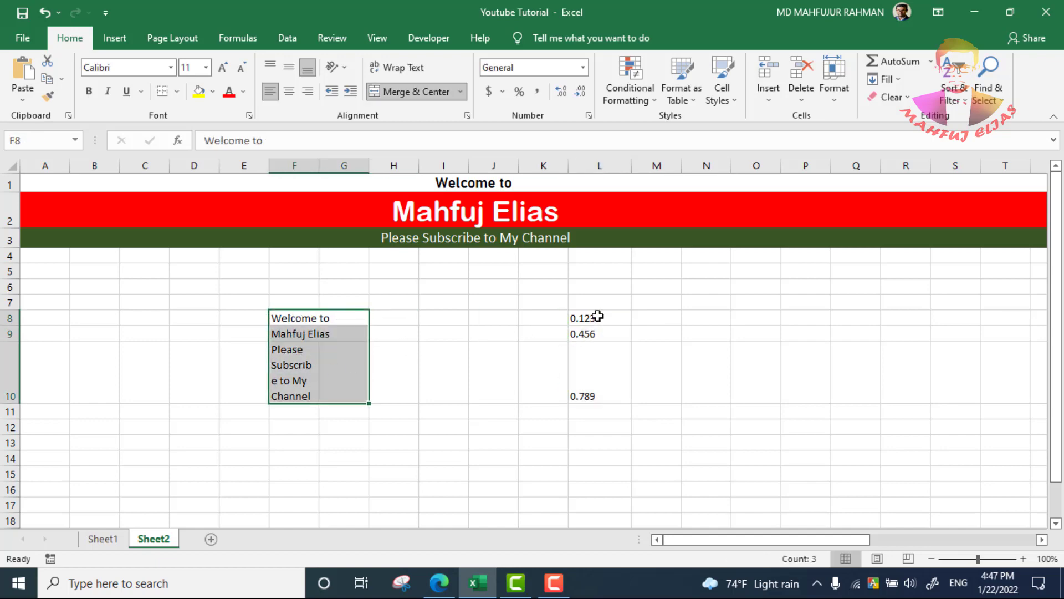
Format L8:L10 with the Special category using the ZIP Code type and the English (United States) locale.
left_click_drag(598, 316, 600, 394)
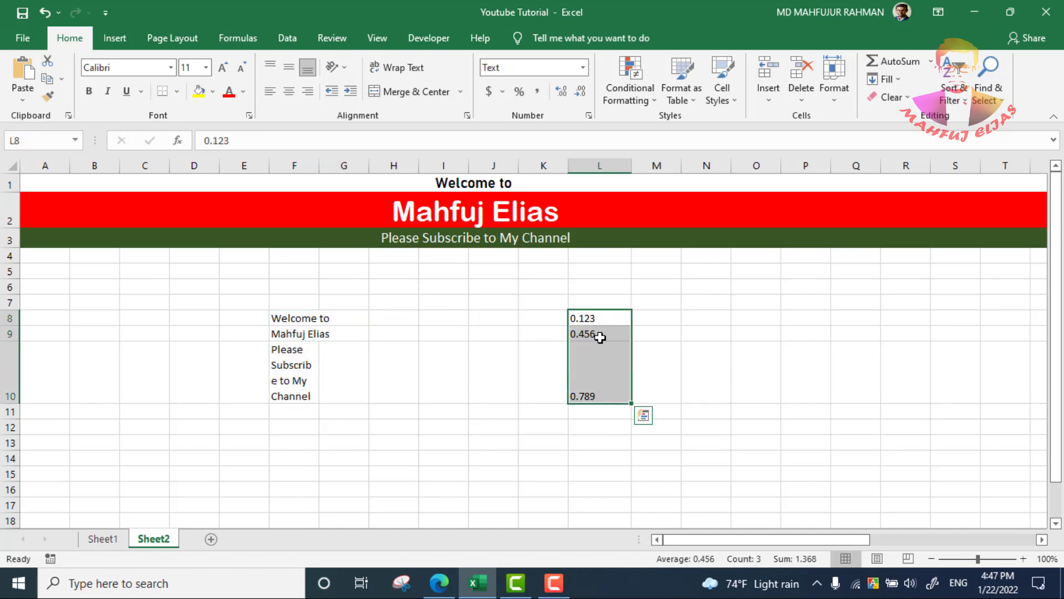
left_click(589, 115)
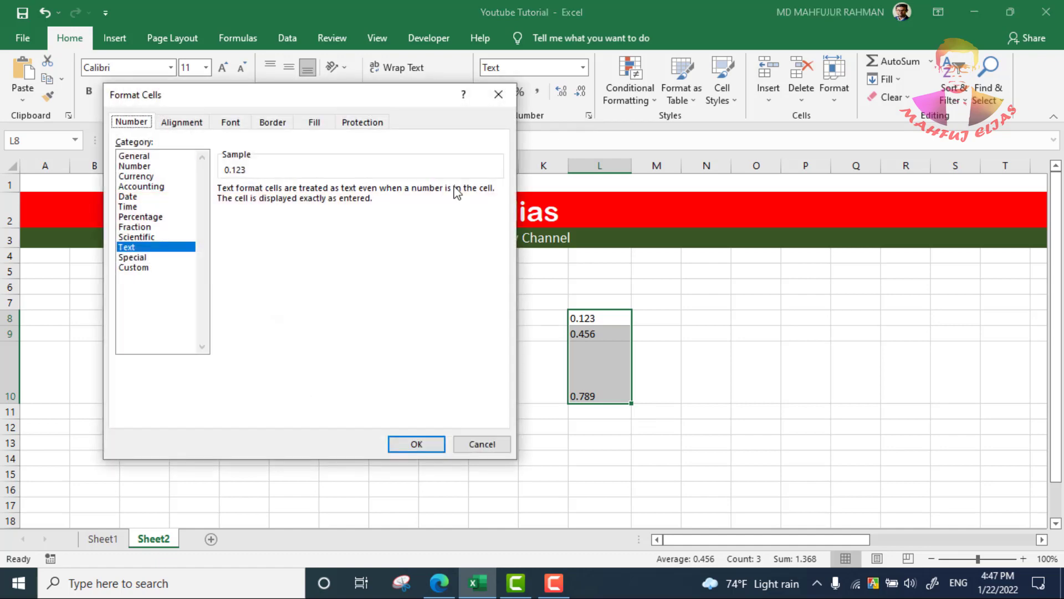
left_click(138, 261)
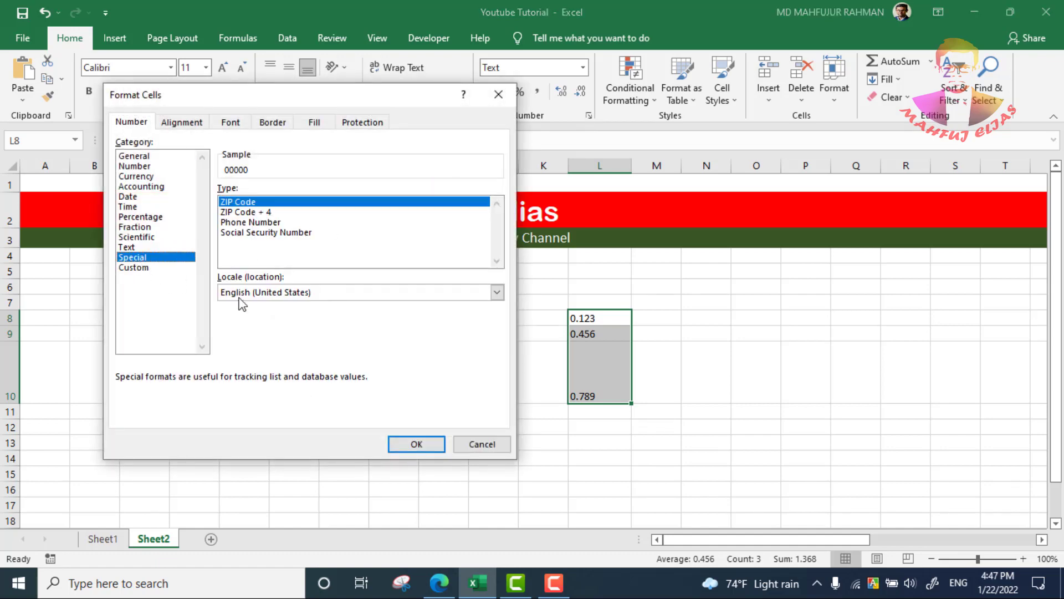
left_click(424, 442)
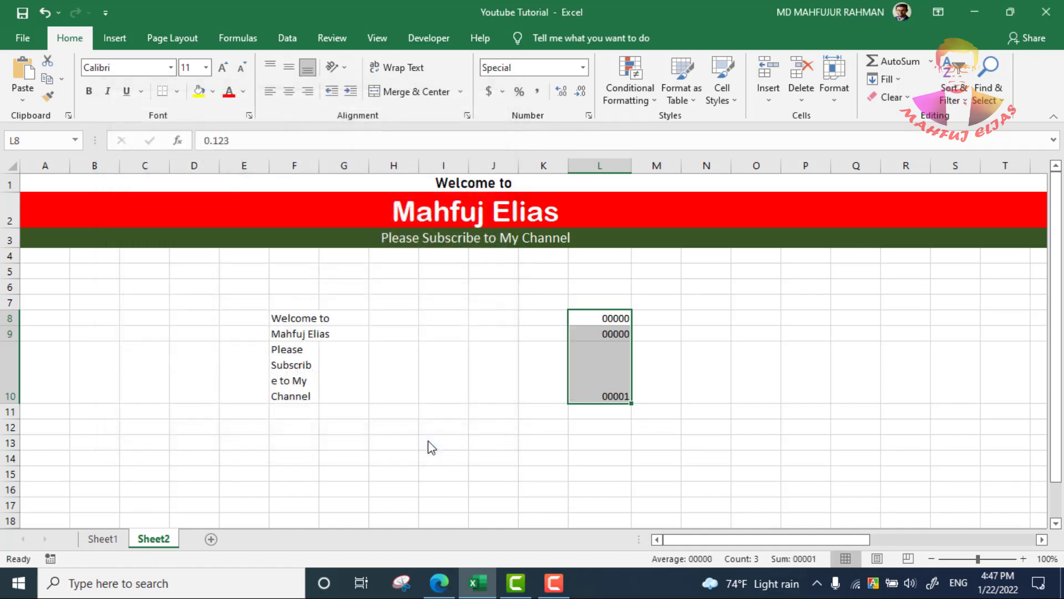
left_click(618, 319)
left_click(711, 361)
left_click_drag(619, 317, 620, 388)
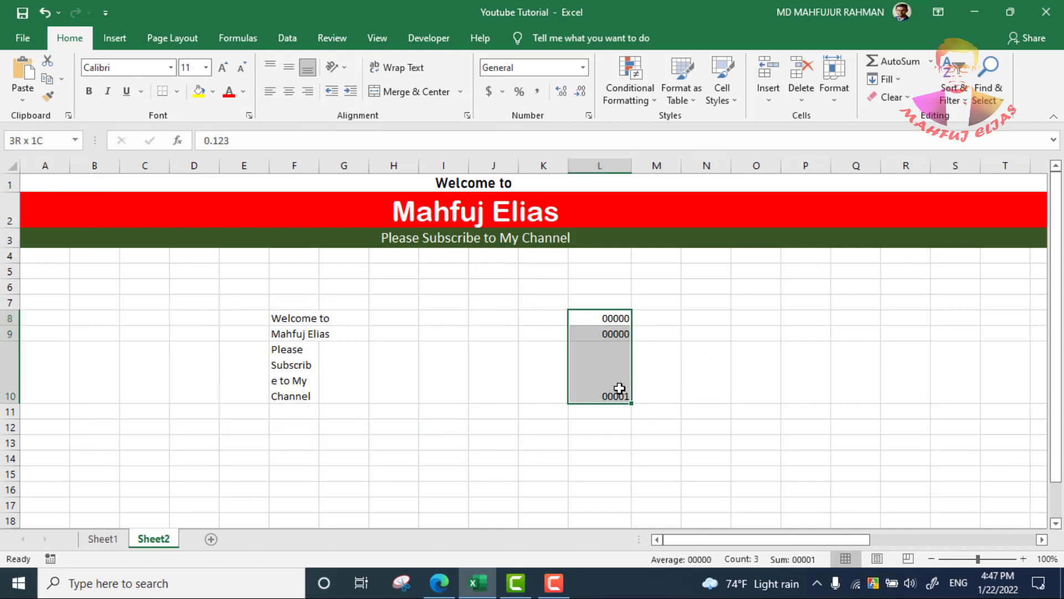
left_click(726, 360)
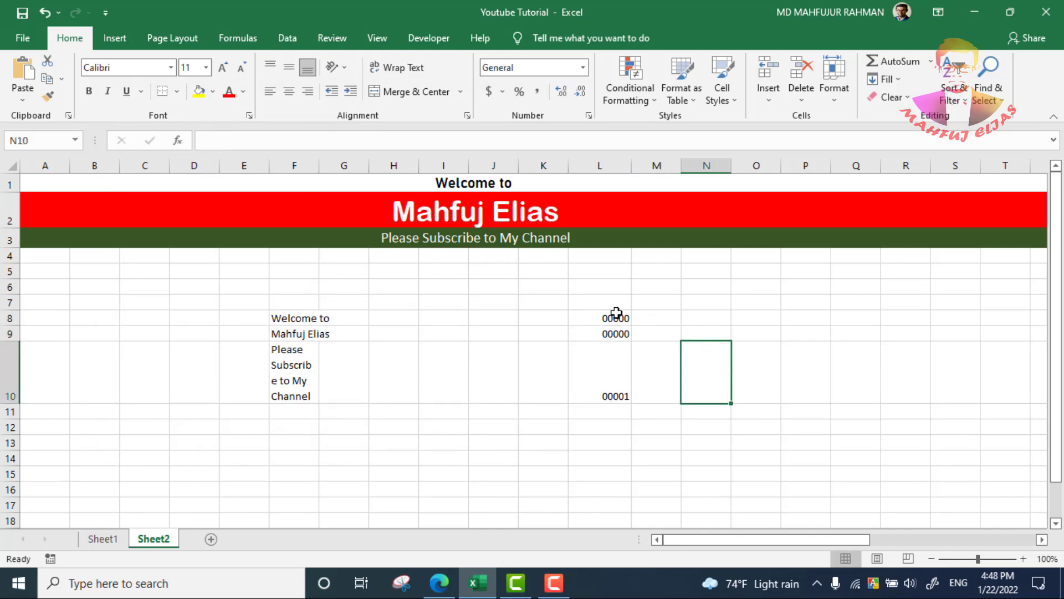
Format L8:L10 with the Custom category using the @ format code.
left_click_drag(616, 313, 619, 394)
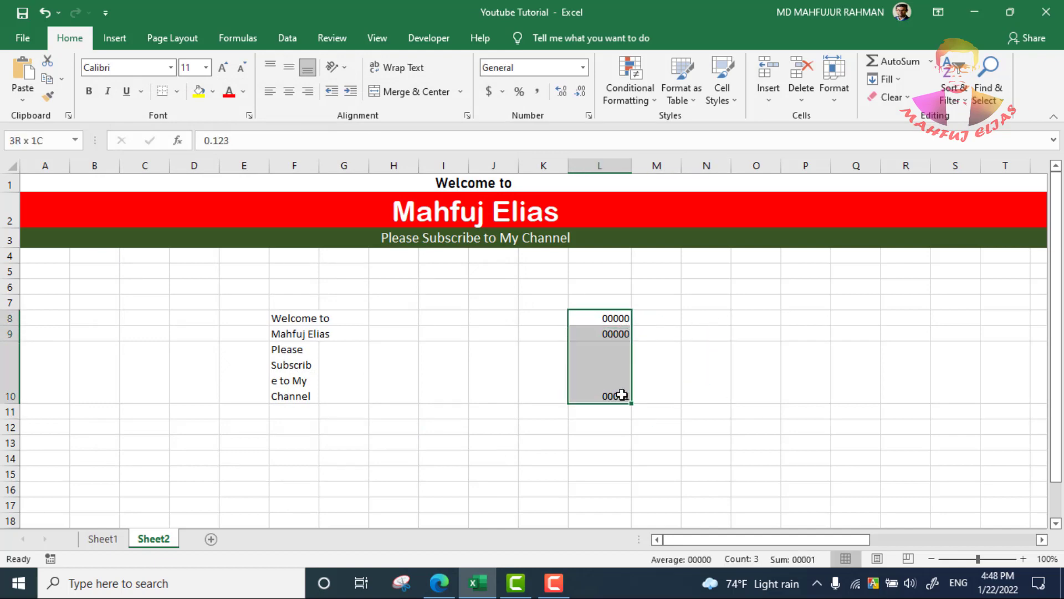
left_click(589, 116)
left_click(145, 268)
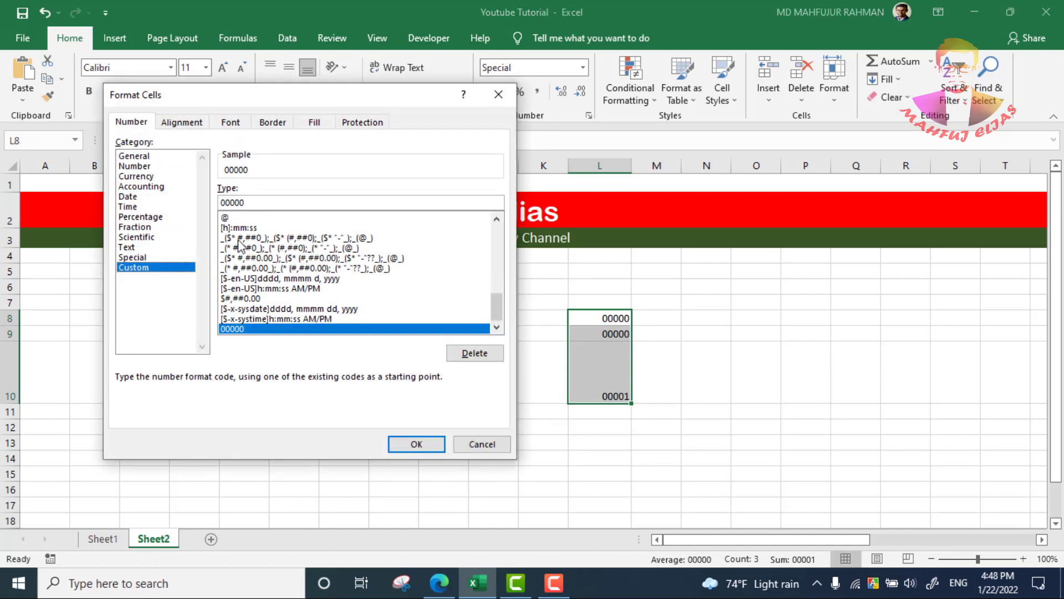
left_click(251, 218)
left_click(435, 442)
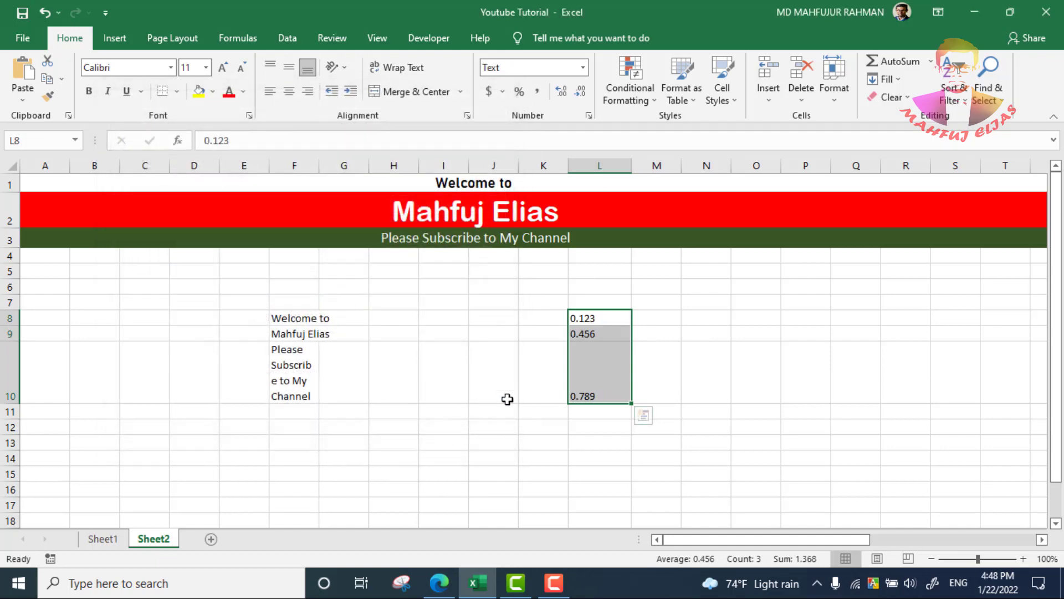
left_click(710, 354)
left_click_drag(597, 321, 595, 390)
left_click(720, 372)
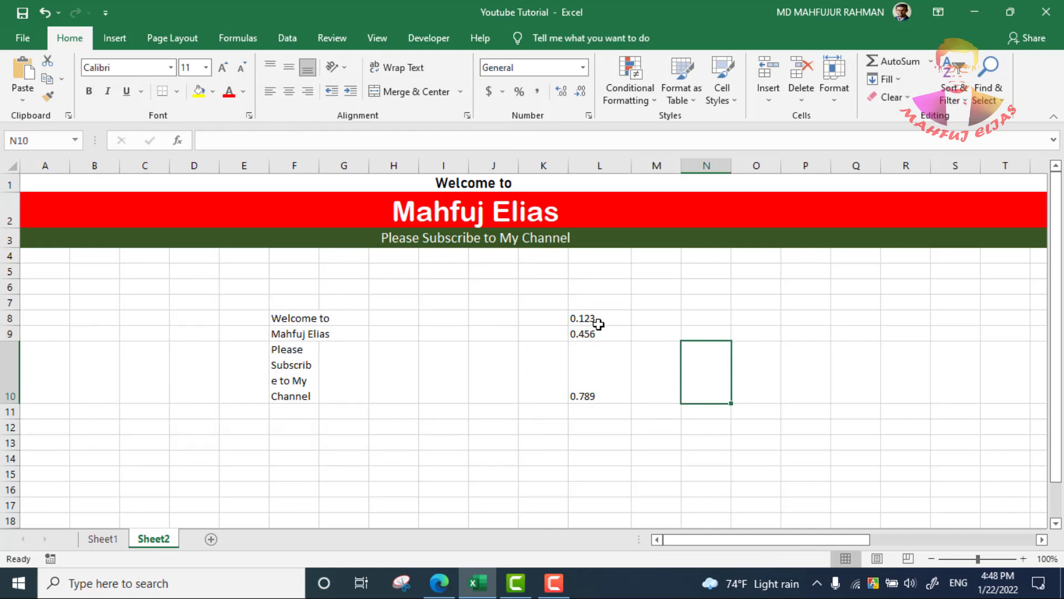
Examine the additional accounting formats available for L8:L10, including the currency symbol choice, without applying one.
left_click_drag(599, 321, 599, 398)
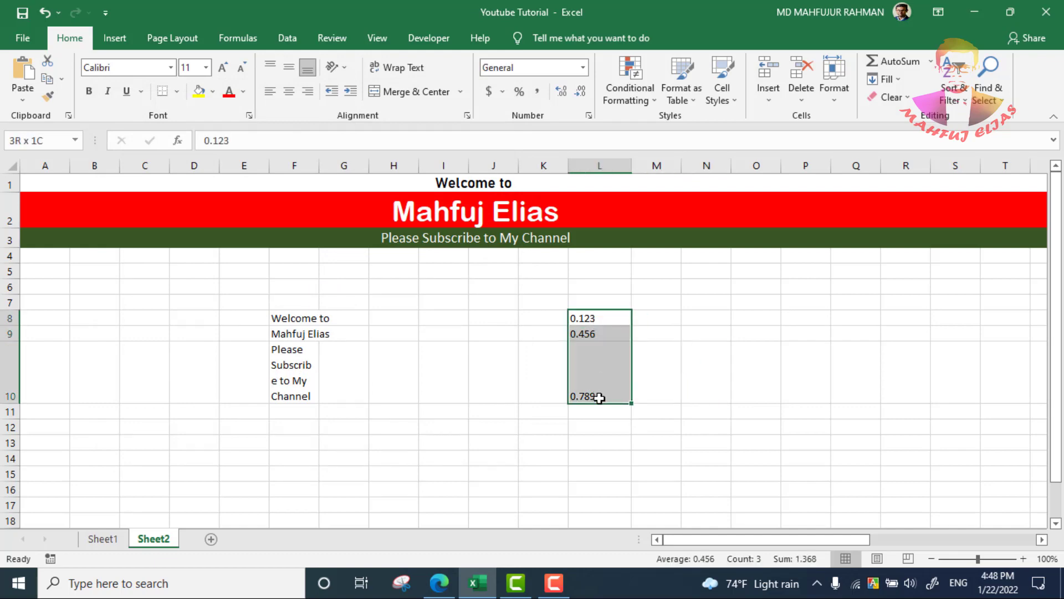
left_click(502, 92)
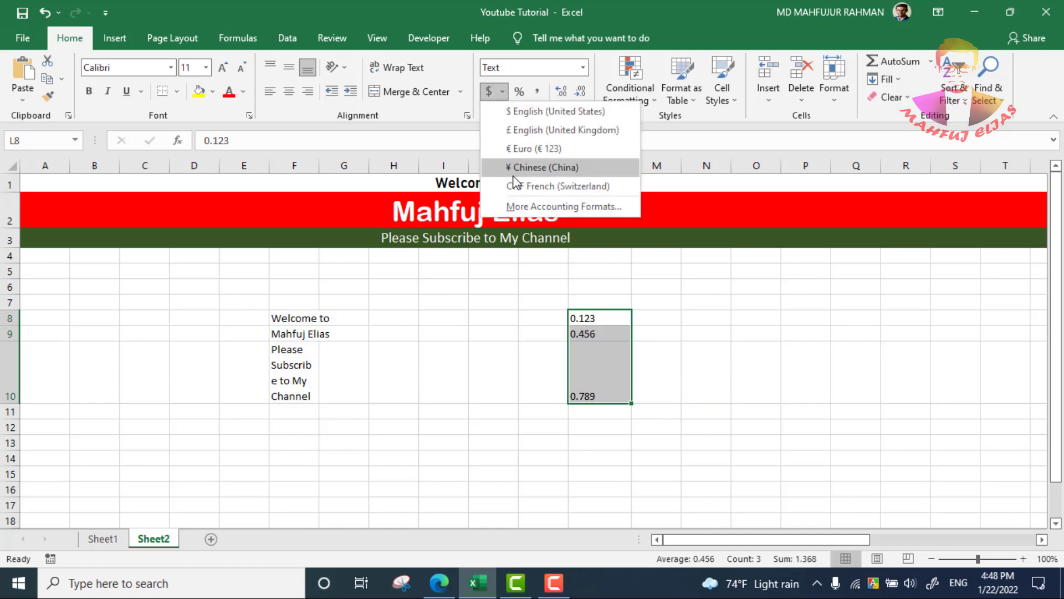
left_click(529, 206)
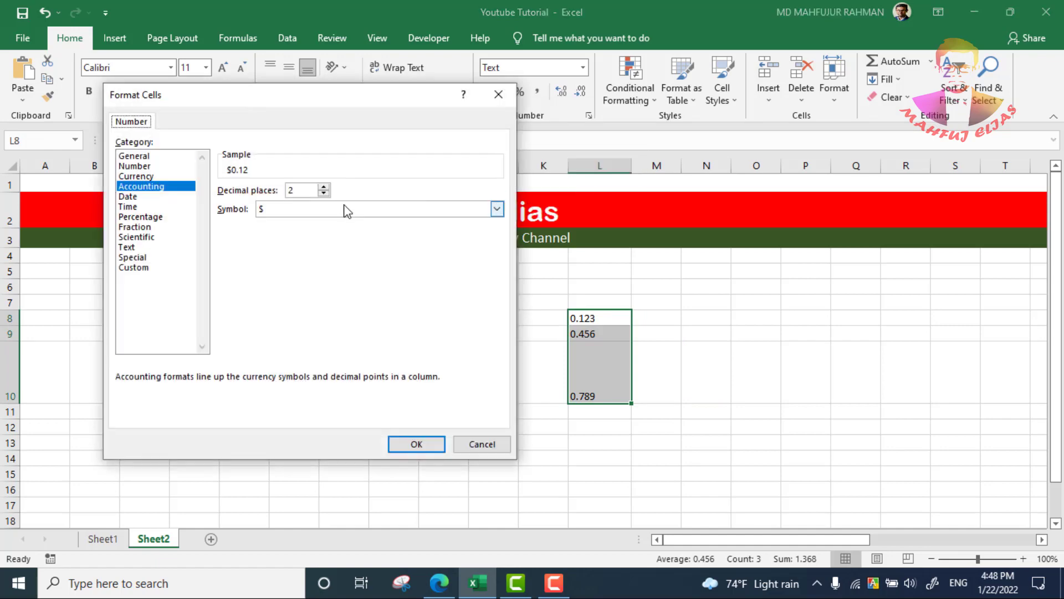
left_click(297, 210)
left_click(499, 90)
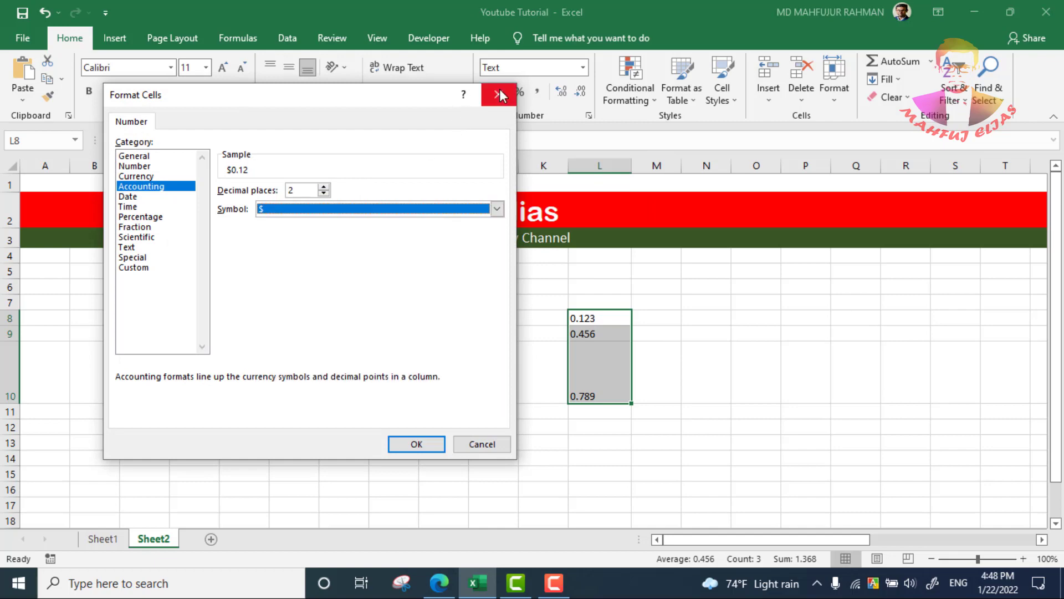
left_click(498, 94)
left_click(755, 302)
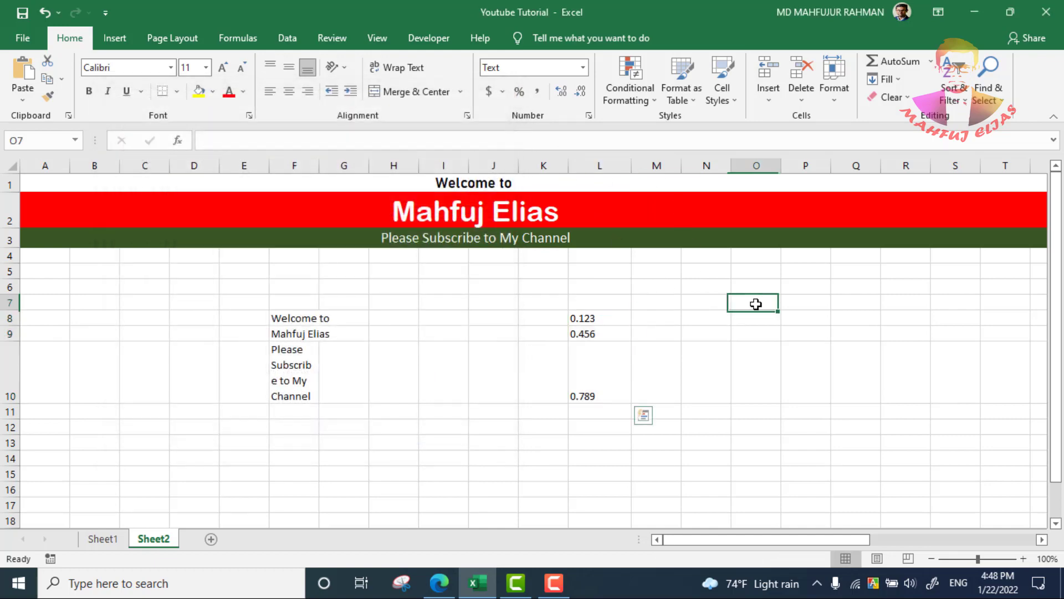
Apply the Percent Style to L8:L10, followed by the Comma Style.
left_click_drag(613, 316, 616, 388)
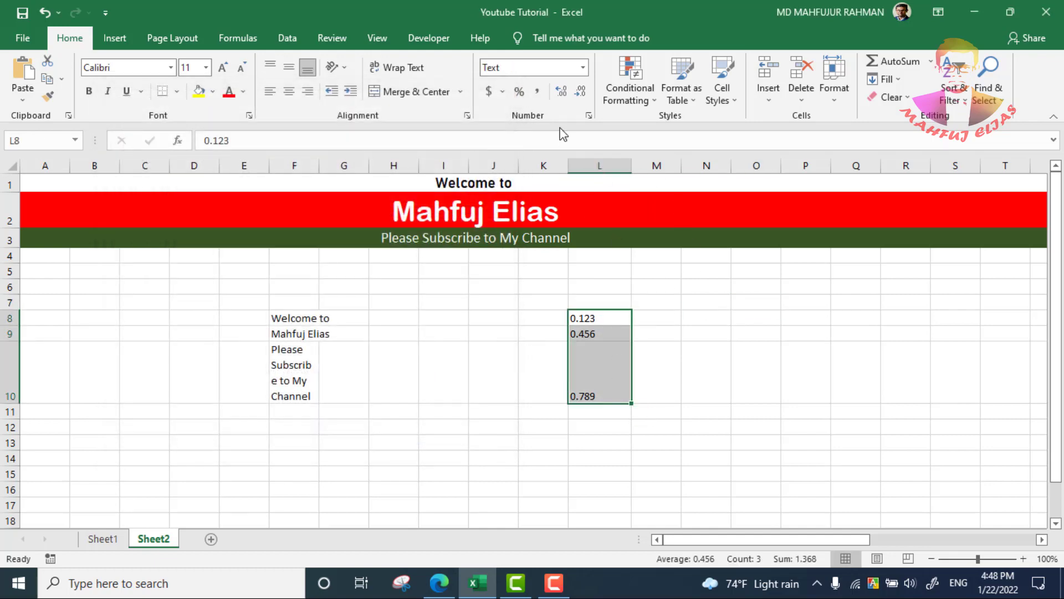
left_click(503, 92)
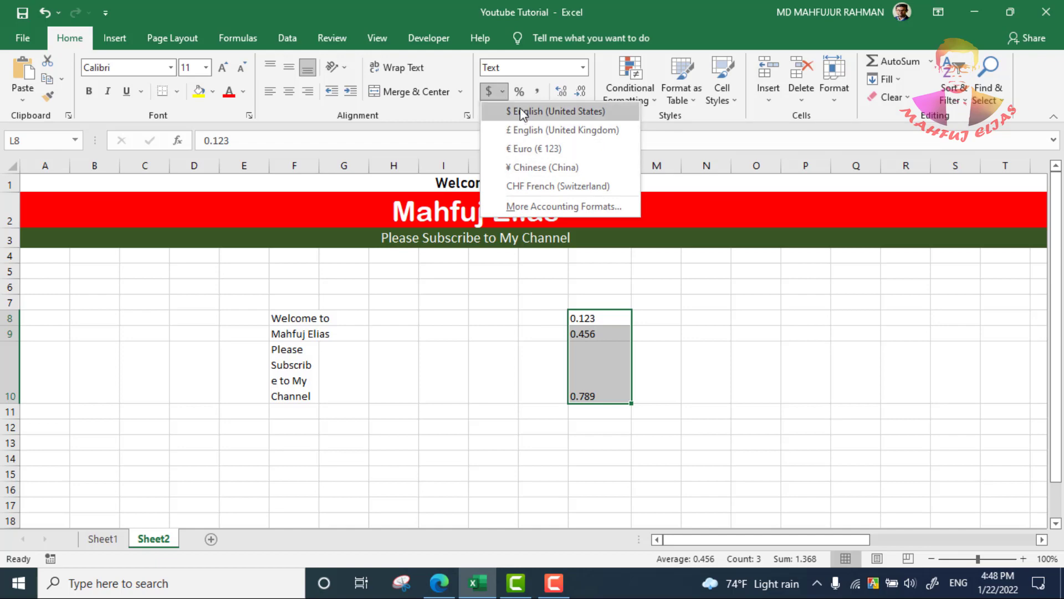
left_click(627, 4)
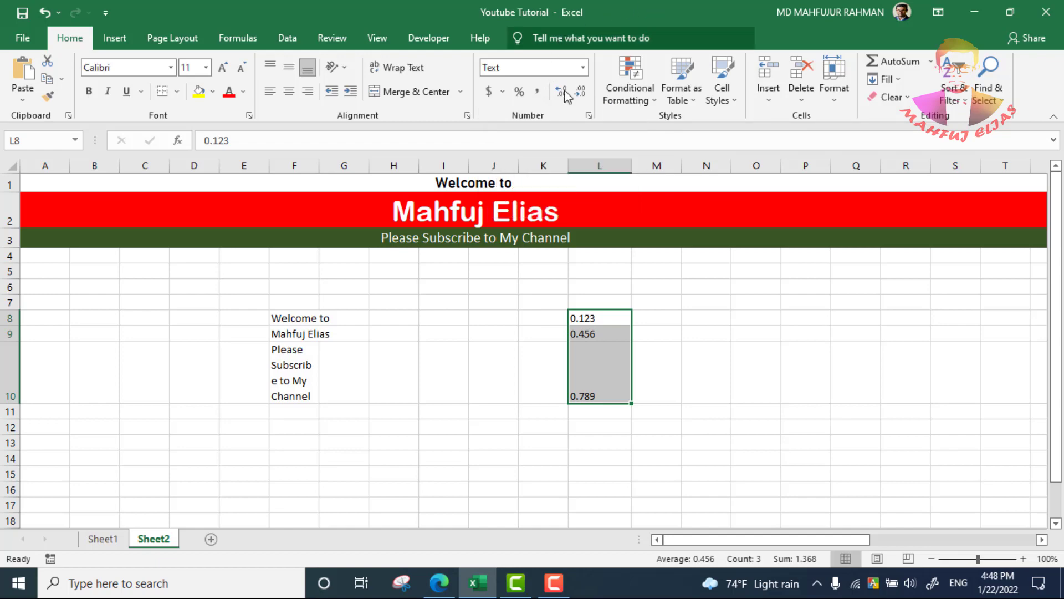
left_click(520, 91)
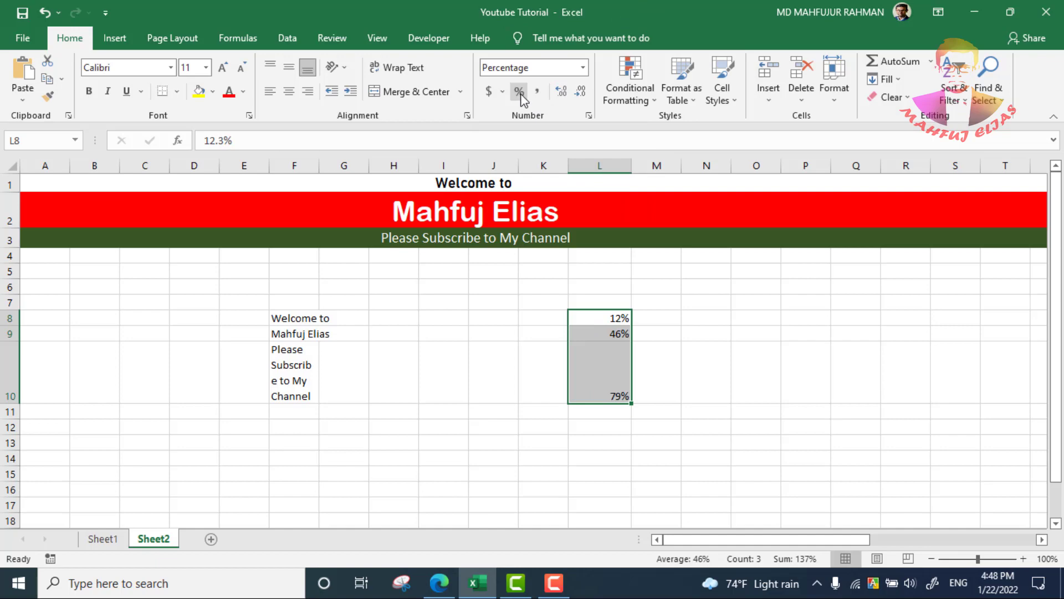
left_click(536, 95)
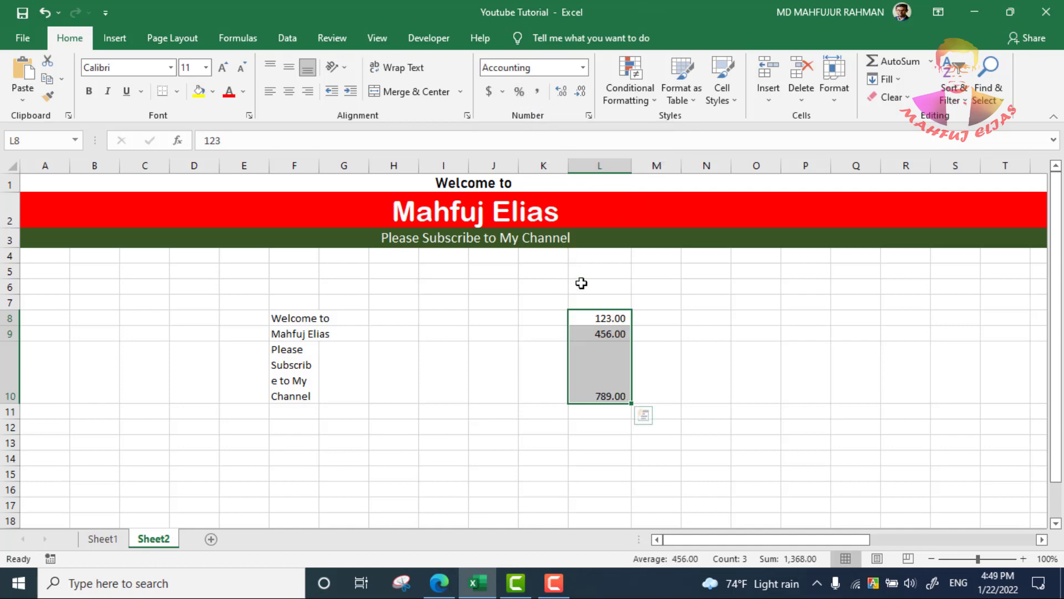
Replace the number in L8 with 1233456.
left_click(685, 370)
left_click_drag(599, 318, 609, 395)
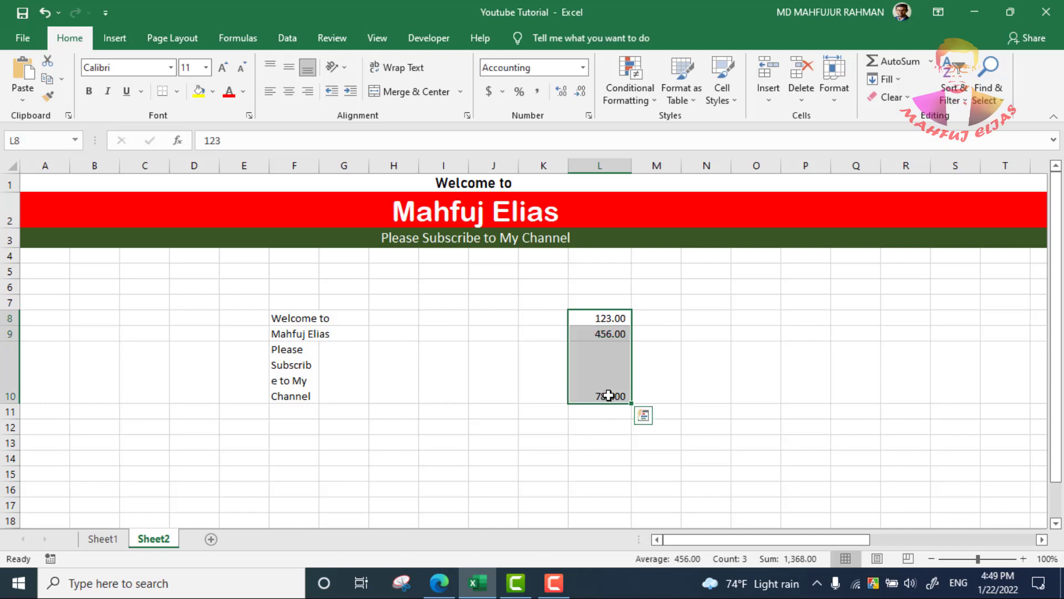
type("1233")
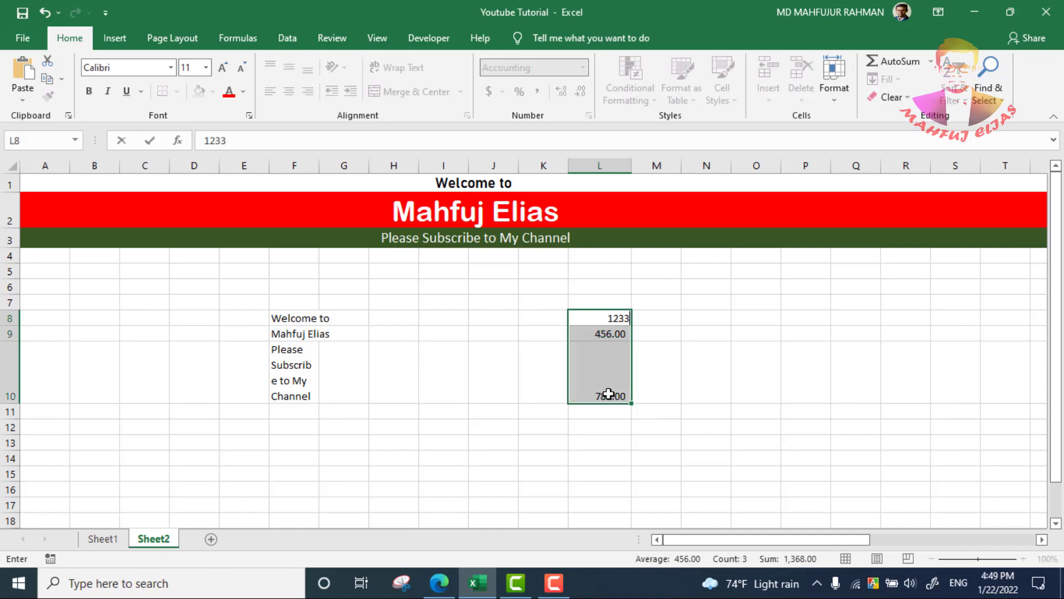
type("456")
left_click(646, 352)
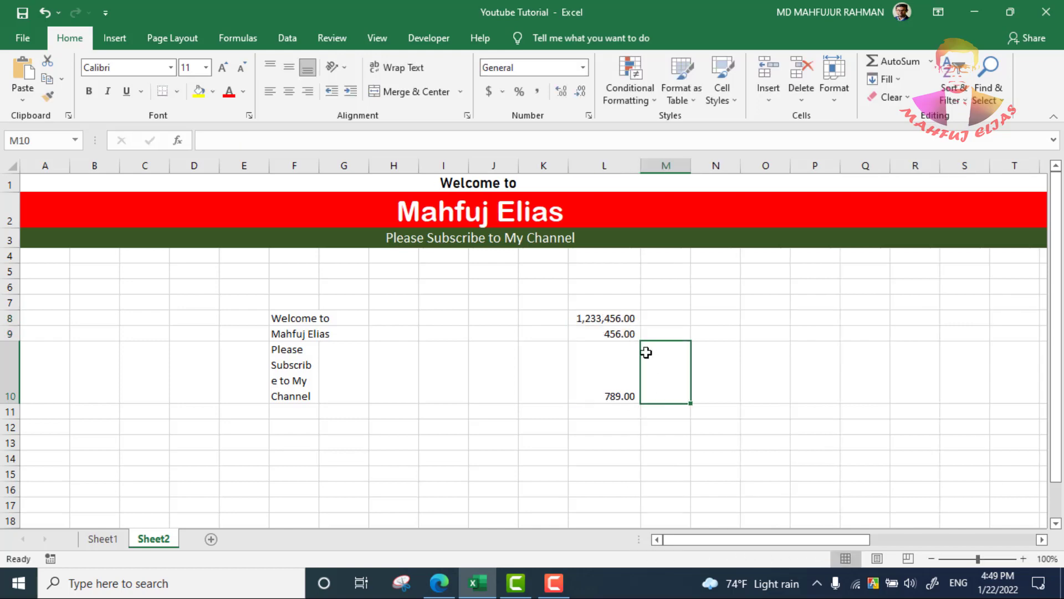
Clear the contents of L9:L10.
left_click(608, 319)
left_click_drag(621, 334, 619, 389)
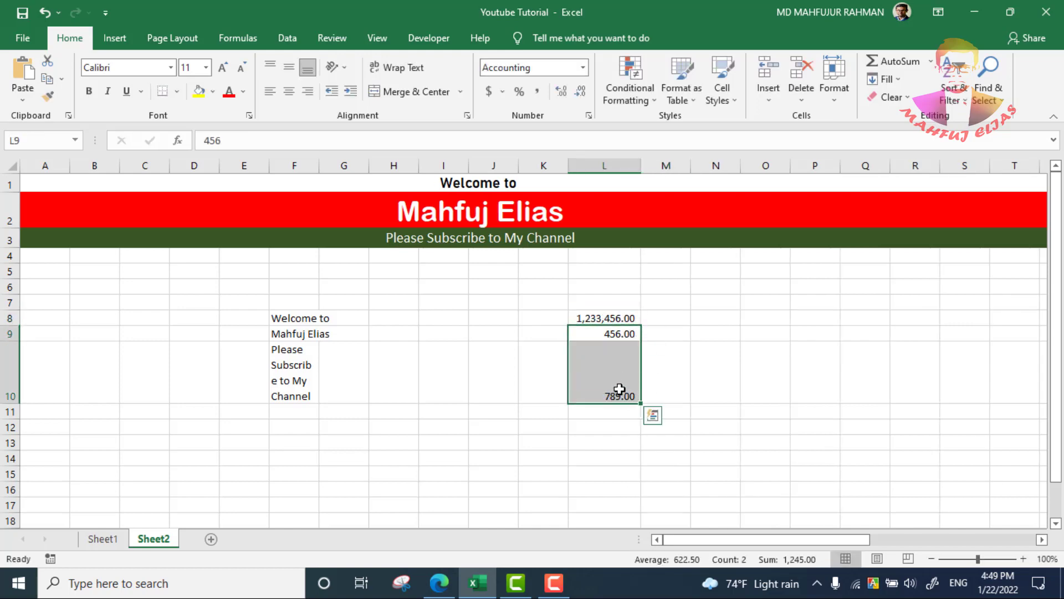
key("Delete")
left_click(706, 375)
left_click(610, 316)
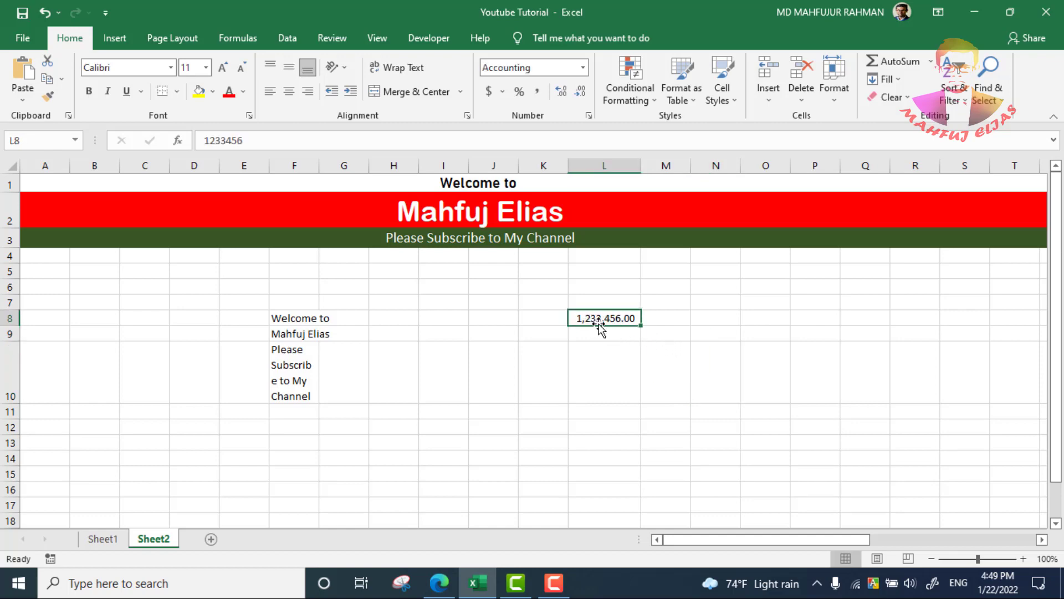
left_click(619, 342)
left_click(615, 316)
left_click(812, 383)
left_click(630, 318)
left_click(811, 361)
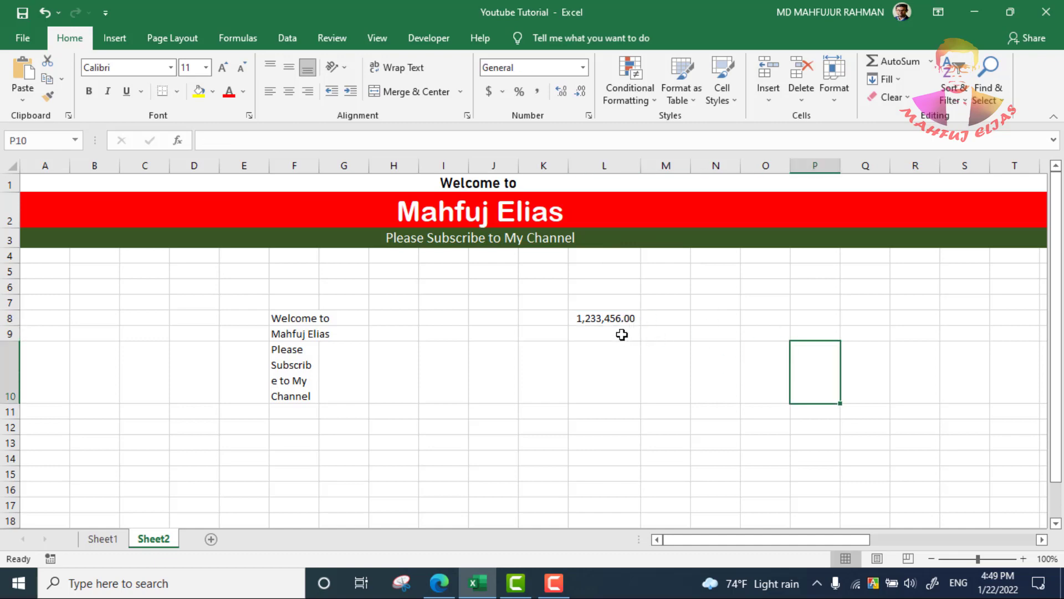
Increase the decimals shown in L8 to five decimal places.
left_click(609, 314)
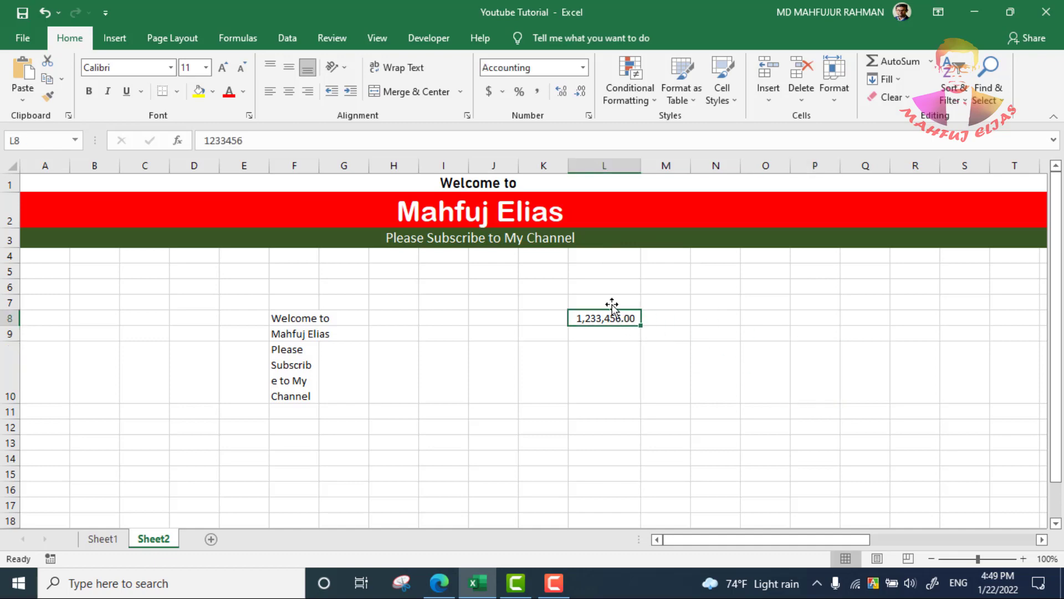
left_click(562, 91)
left_click(562, 92)
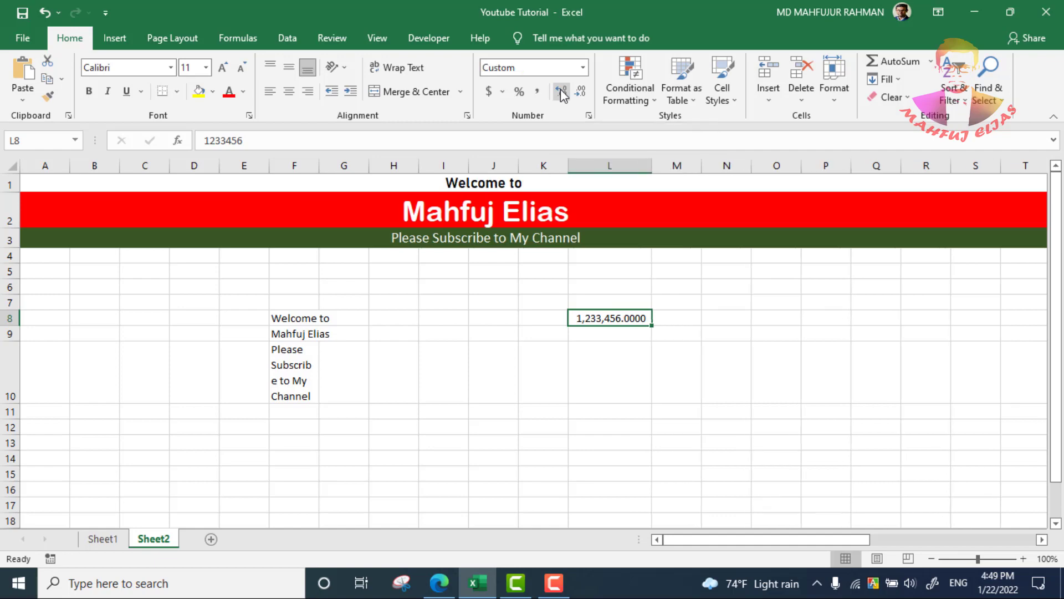
left_click(562, 91)
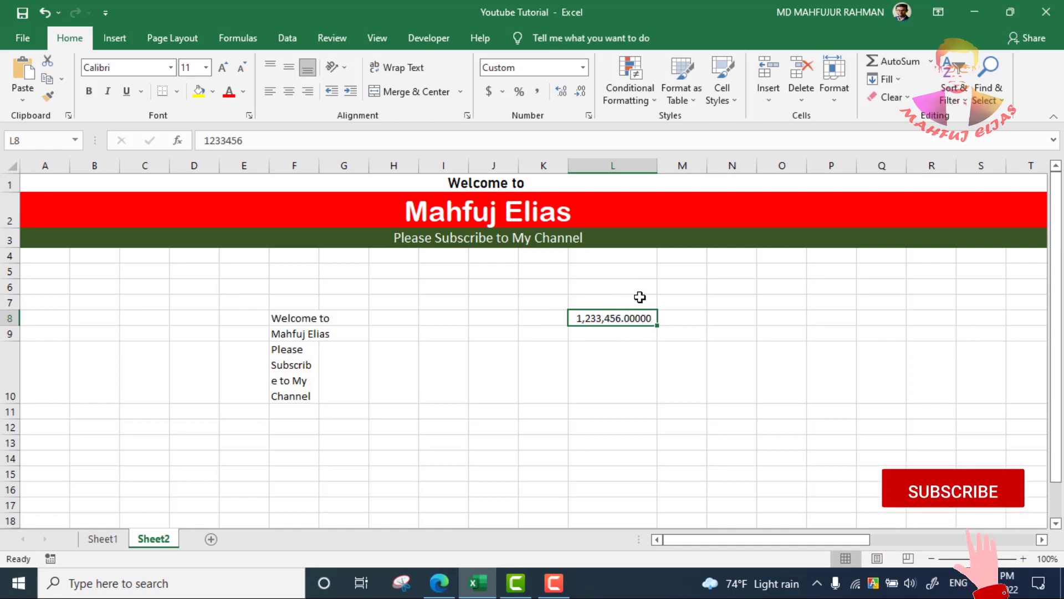
Decrease the decimals shown in L8 until no decimal places remain.
left_click(581, 92)
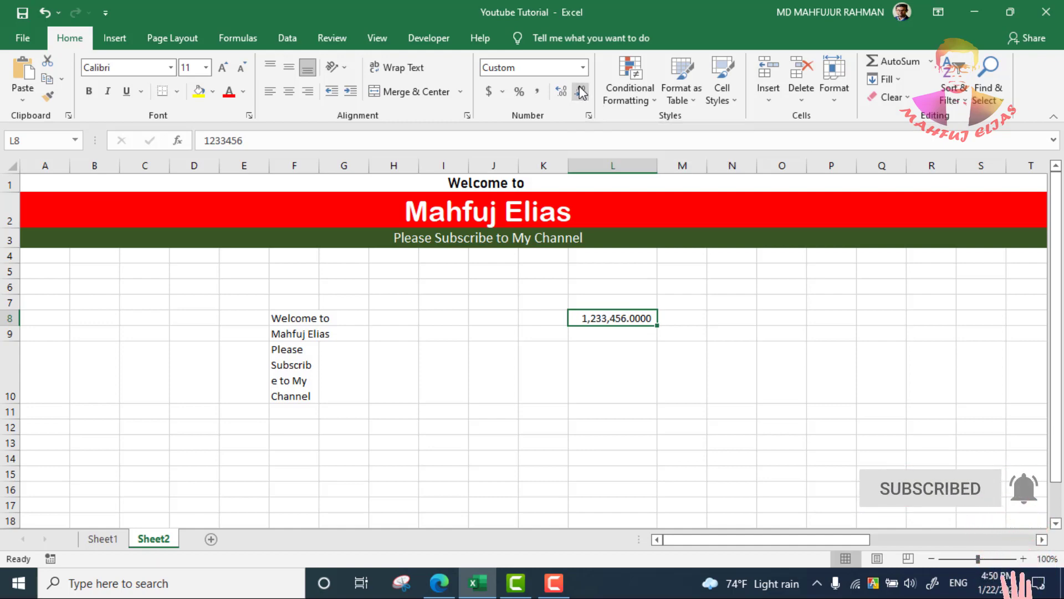
left_click(581, 92)
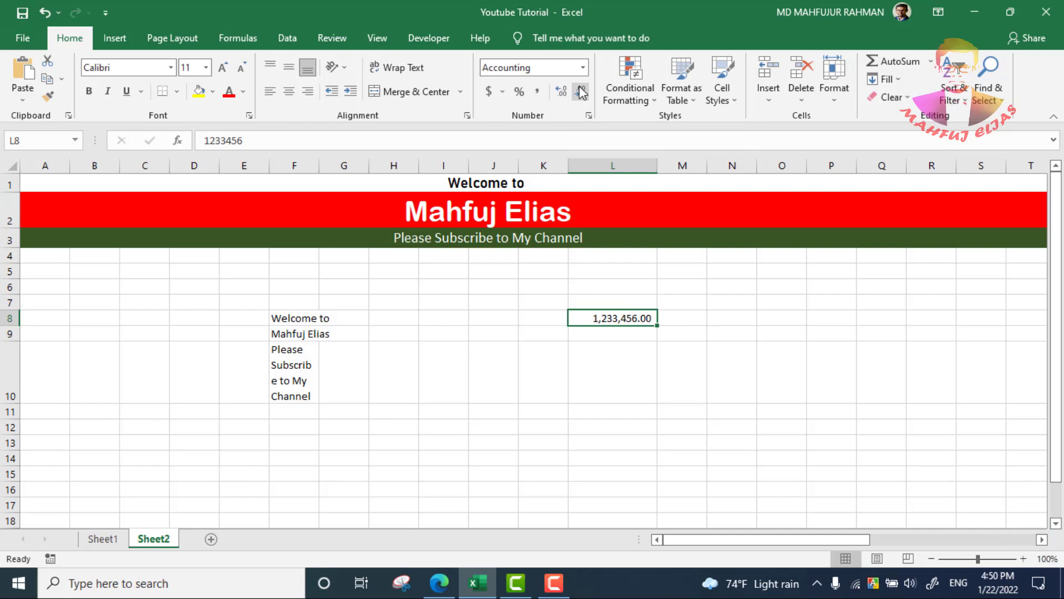
left_click(581, 93)
left_click(582, 93)
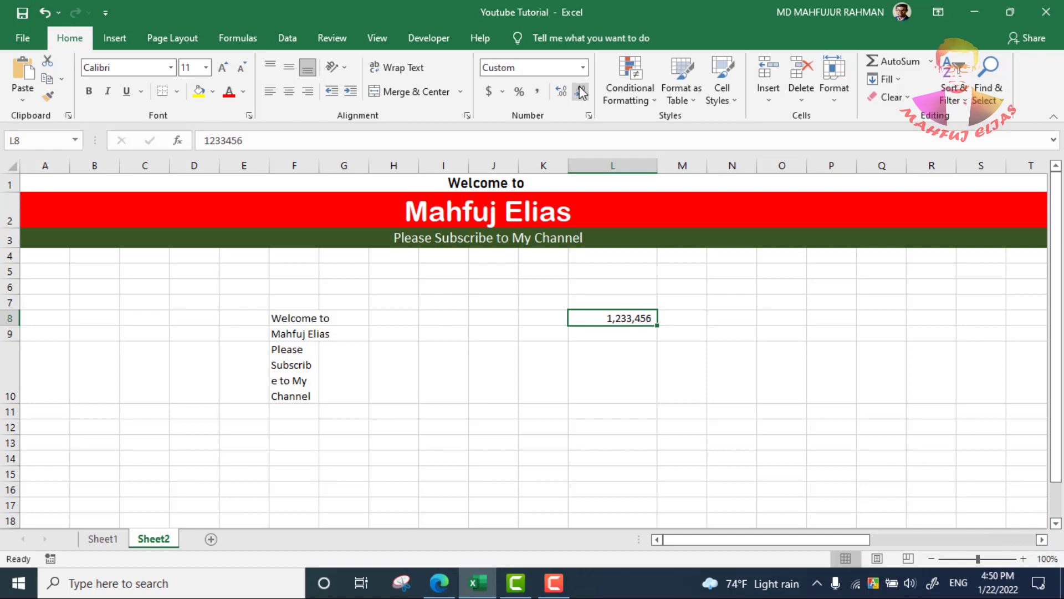
left_click(691, 430)
left_click(628, 320)
left_click(722, 352)
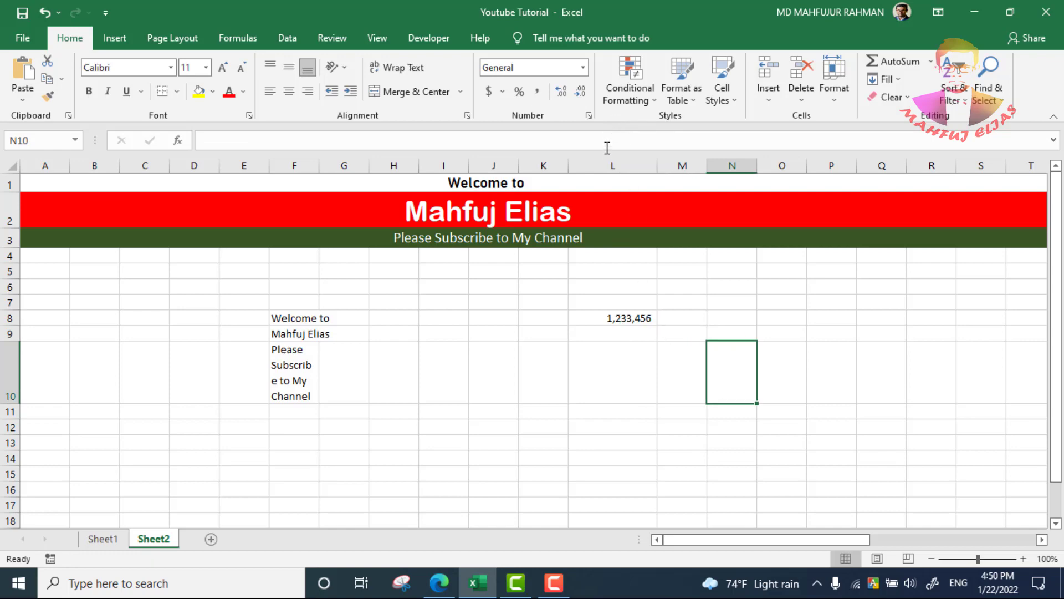